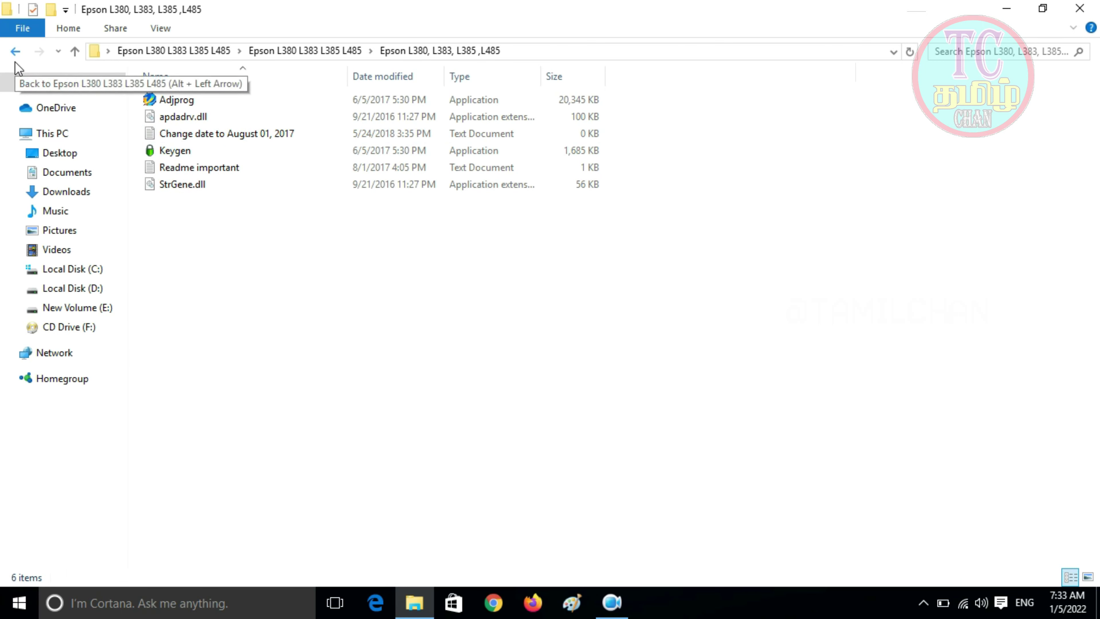
# Step: Launch Adjprog from File Explorer and dismiss the CRC checksum error it shows
pyautogui.doubleClick(192, 102)
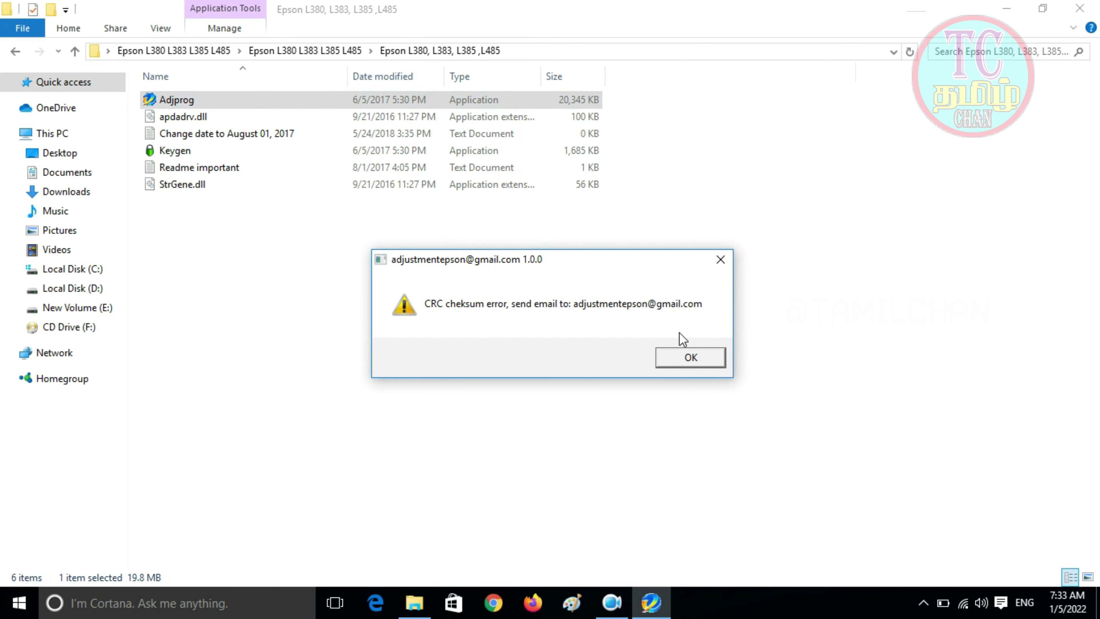
pyautogui.click(691, 358)
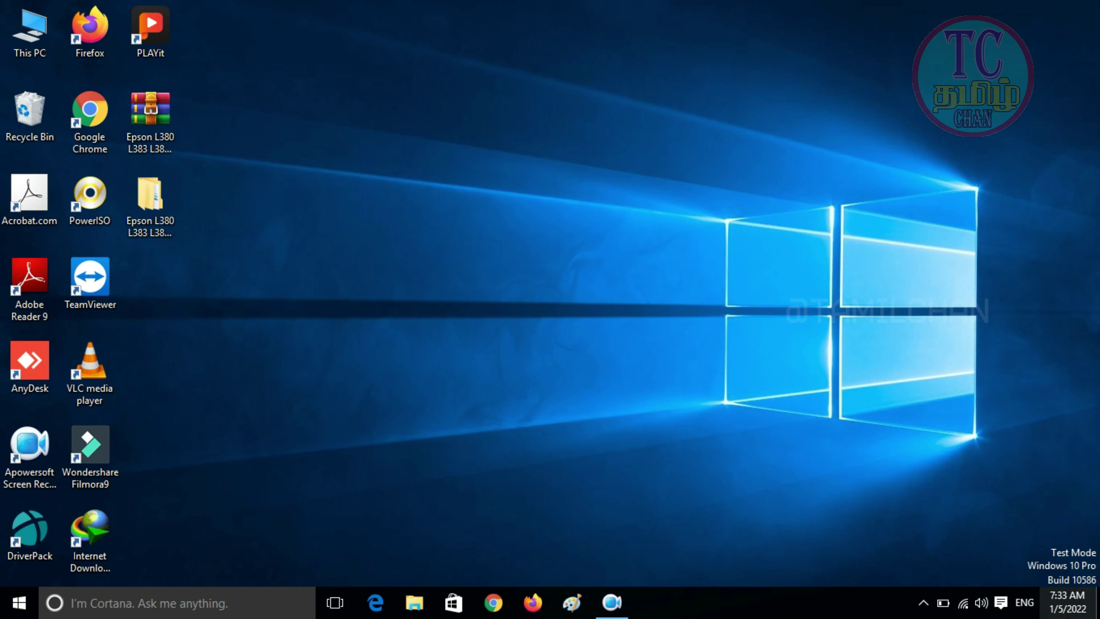
# Step: Turn off automatic time setting in the Date and time settings
pyautogui.click(1072, 611)
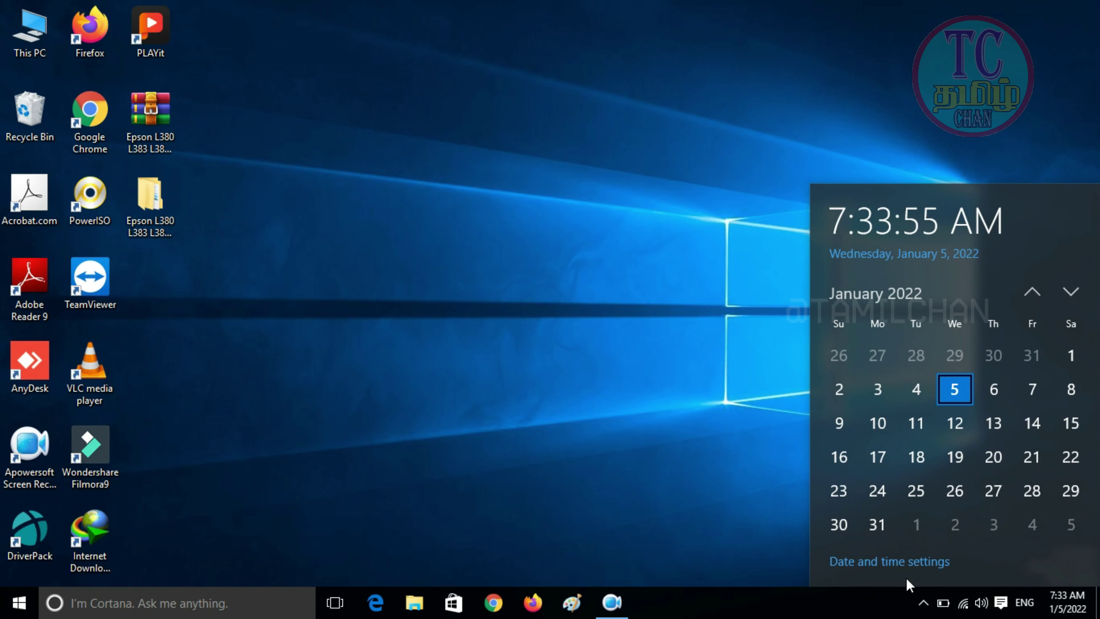
pyautogui.click(907, 564)
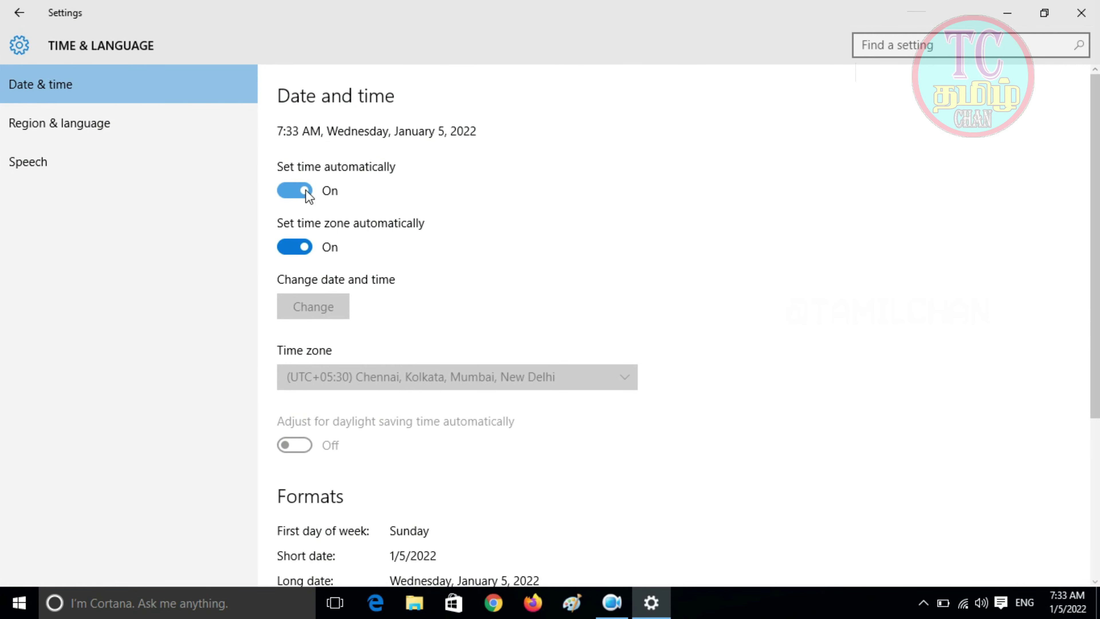
pyautogui.click(308, 192)
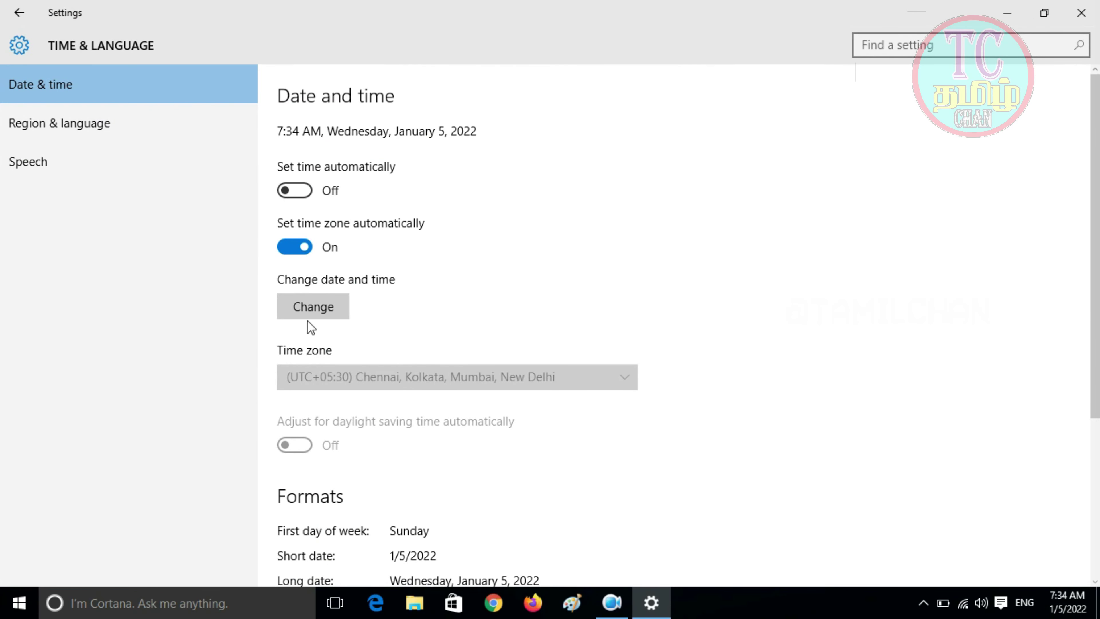
# Step: Manually change the system date to August 1, 2017, then close Settings
pyautogui.click(310, 310)
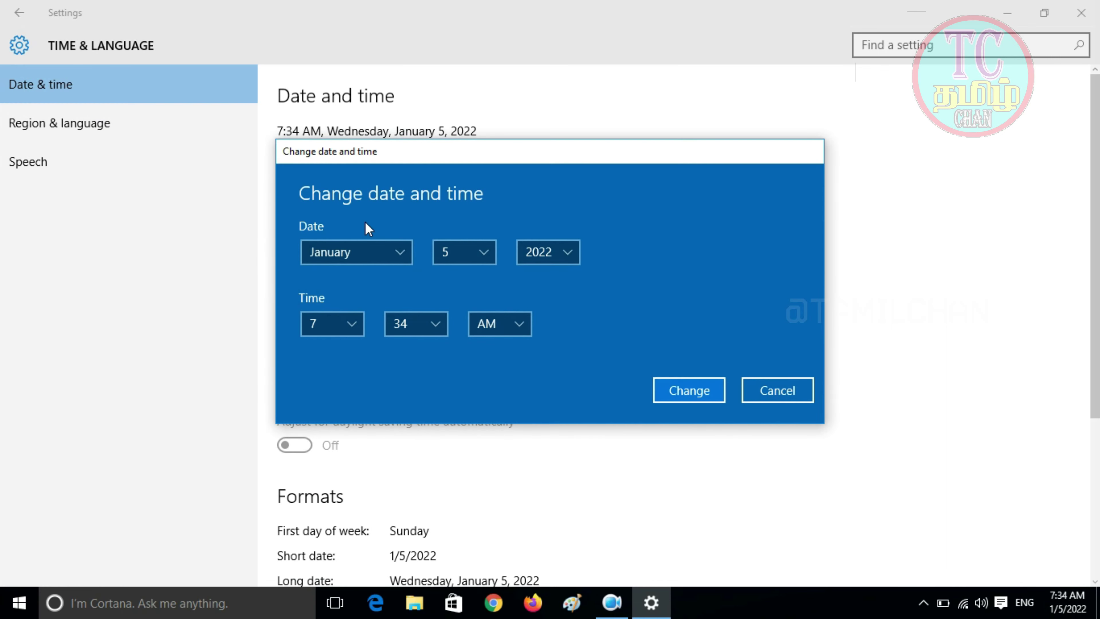
pyautogui.click(403, 249)
pyautogui.moveTo(408, 273); pyautogui.dragTo(386, 342)
pyautogui.click(374, 336)
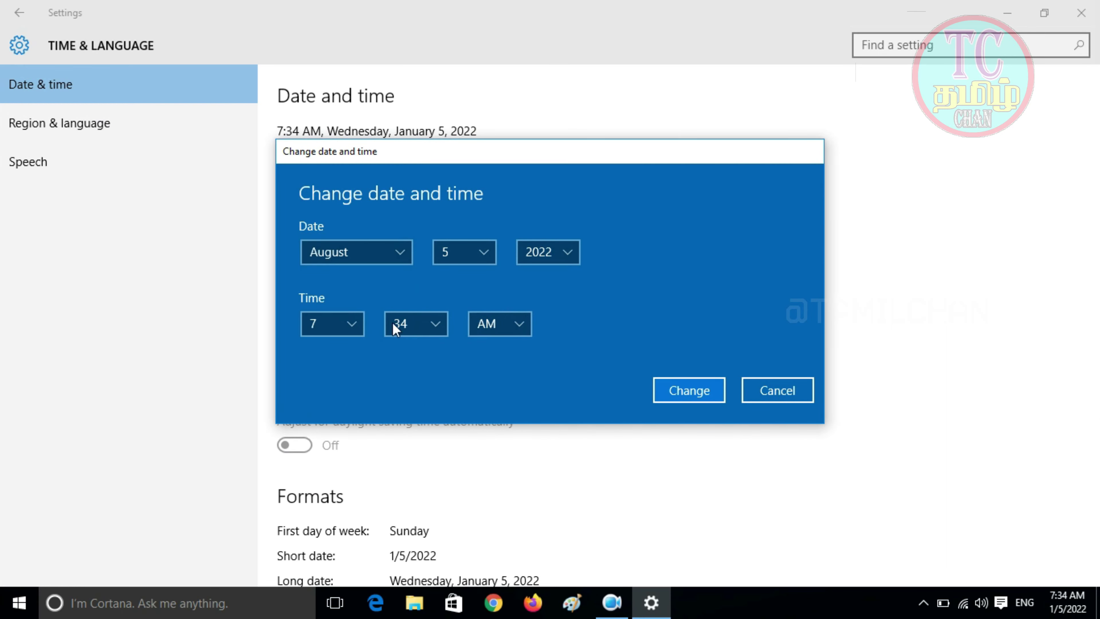
pyautogui.click(488, 251)
pyautogui.scroll(2, 493, 247)
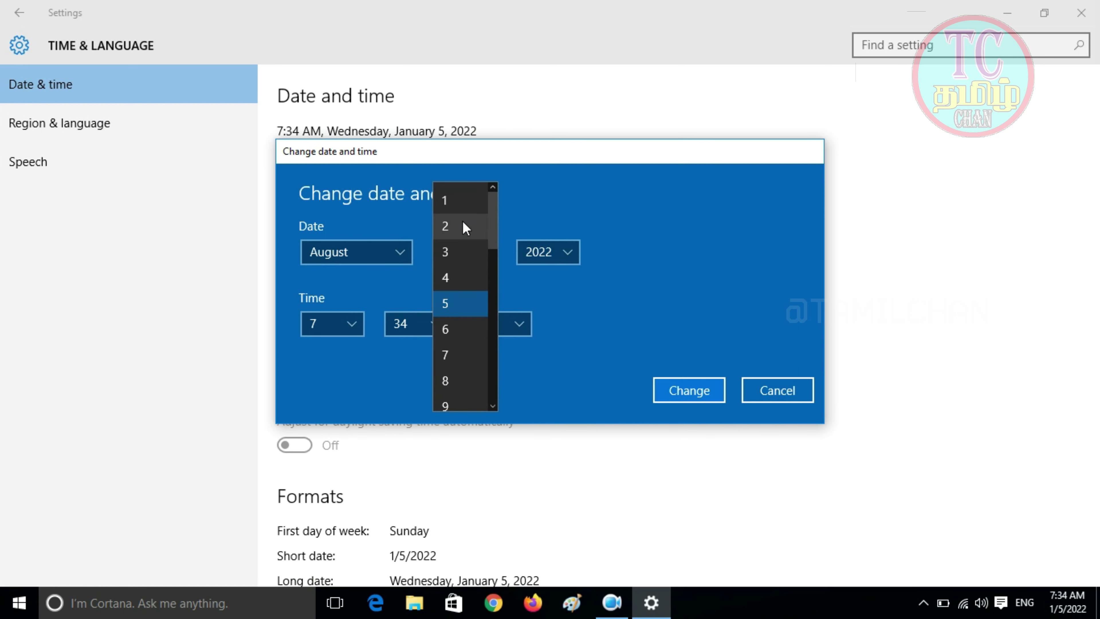
pyautogui.click(462, 211)
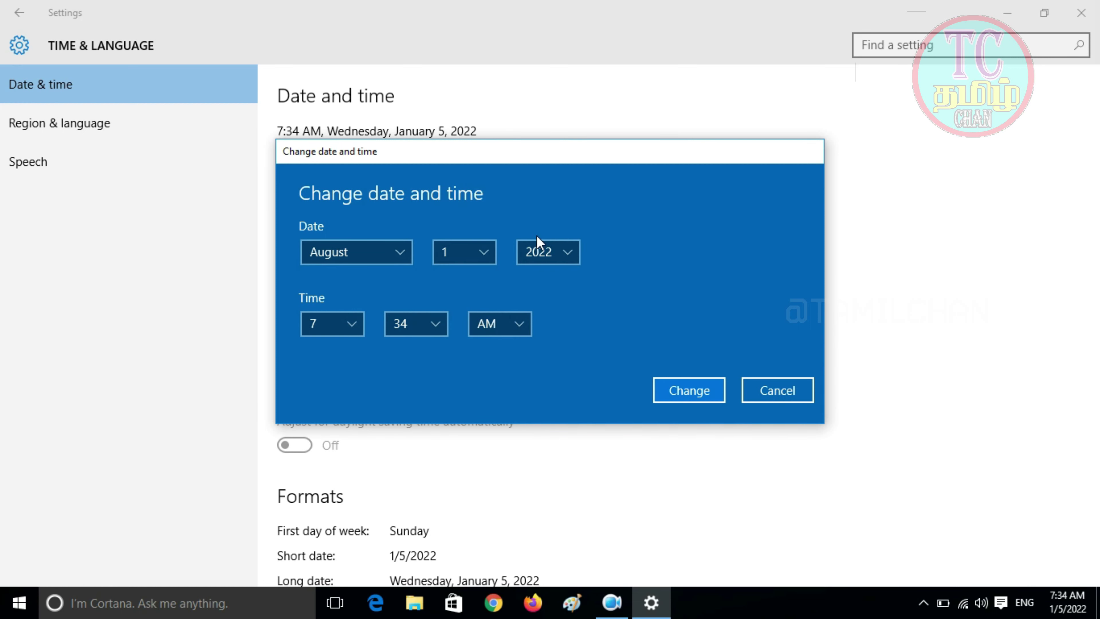
pyautogui.click(548, 247)
pyautogui.moveTo(579, 292); pyautogui.dragTo(580, 254)
pyautogui.click(546, 366)
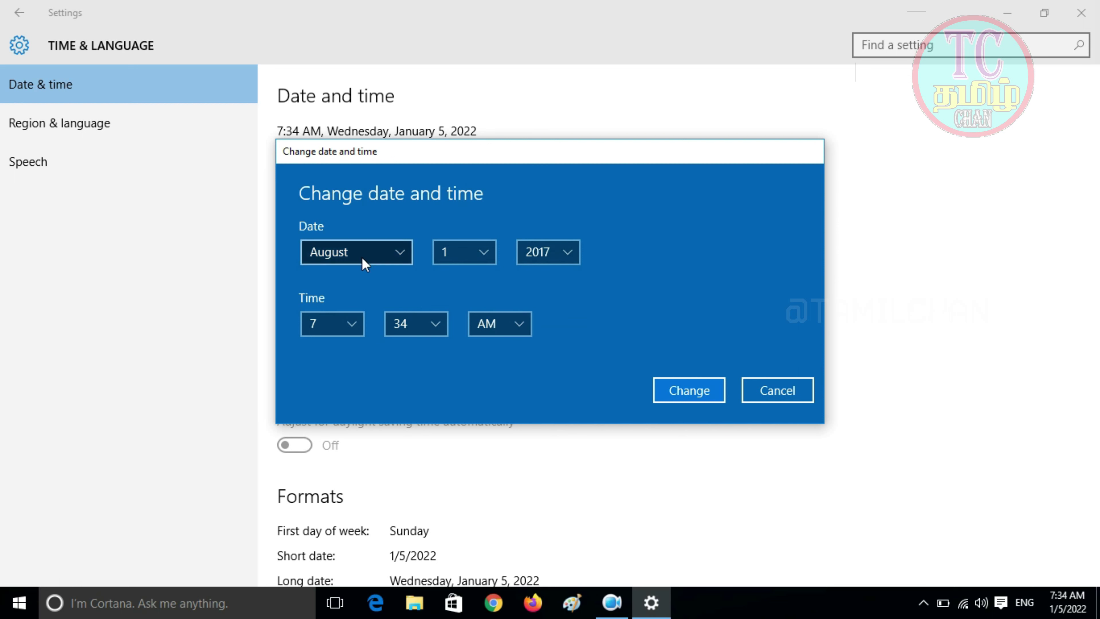
pyautogui.click(665, 389)
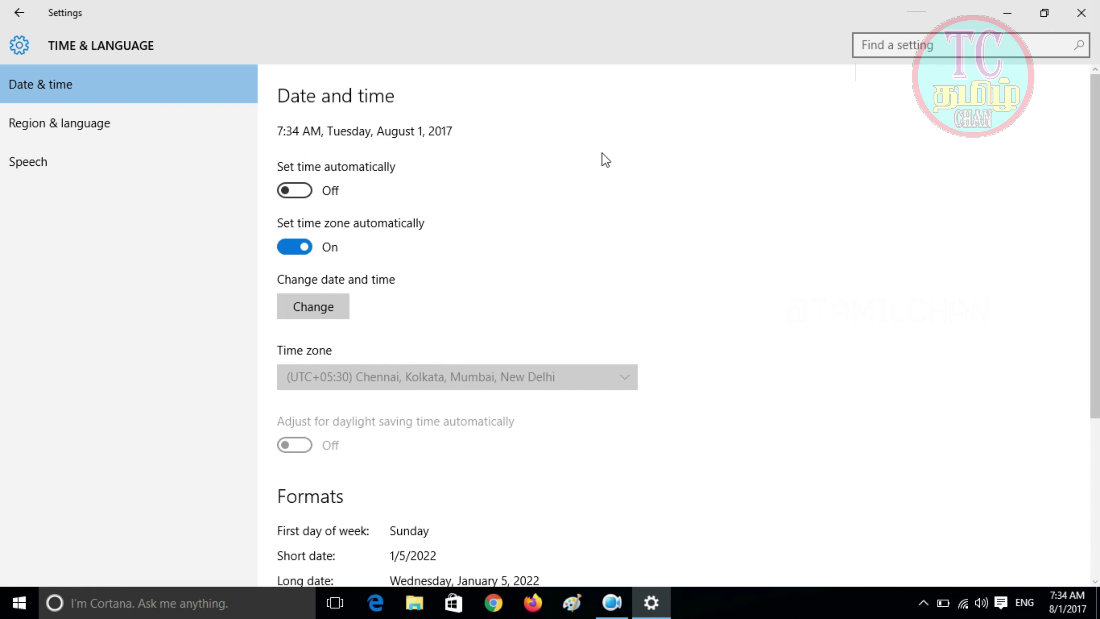
pyautogui.click(1083, 11)
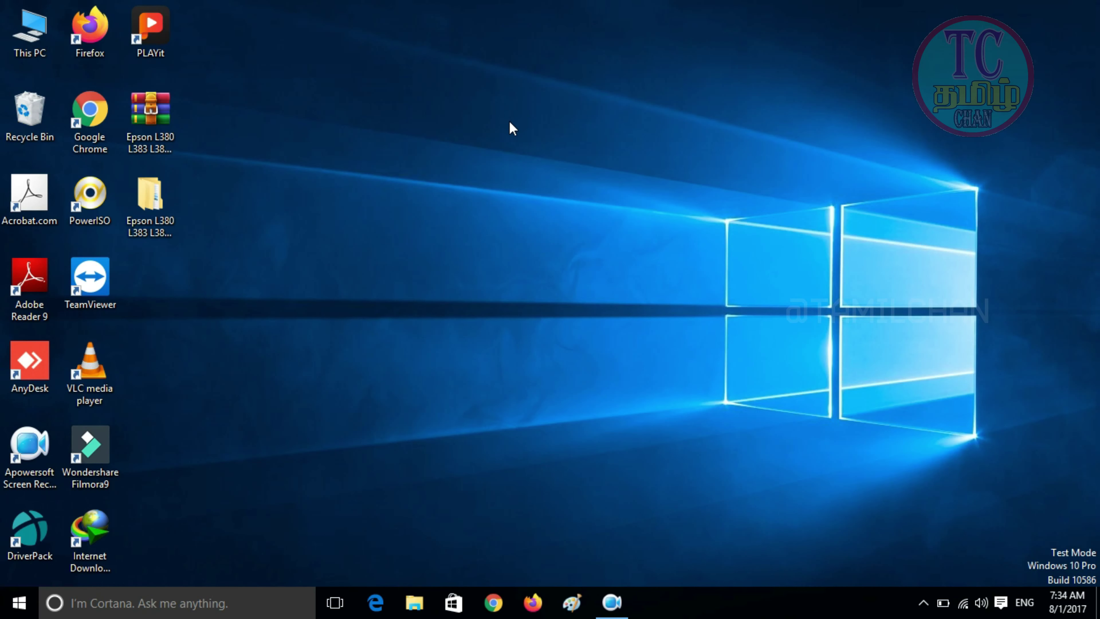
pyautogui.doubleClick(143, 190)
pyautogui.doubleClick(224, 103)
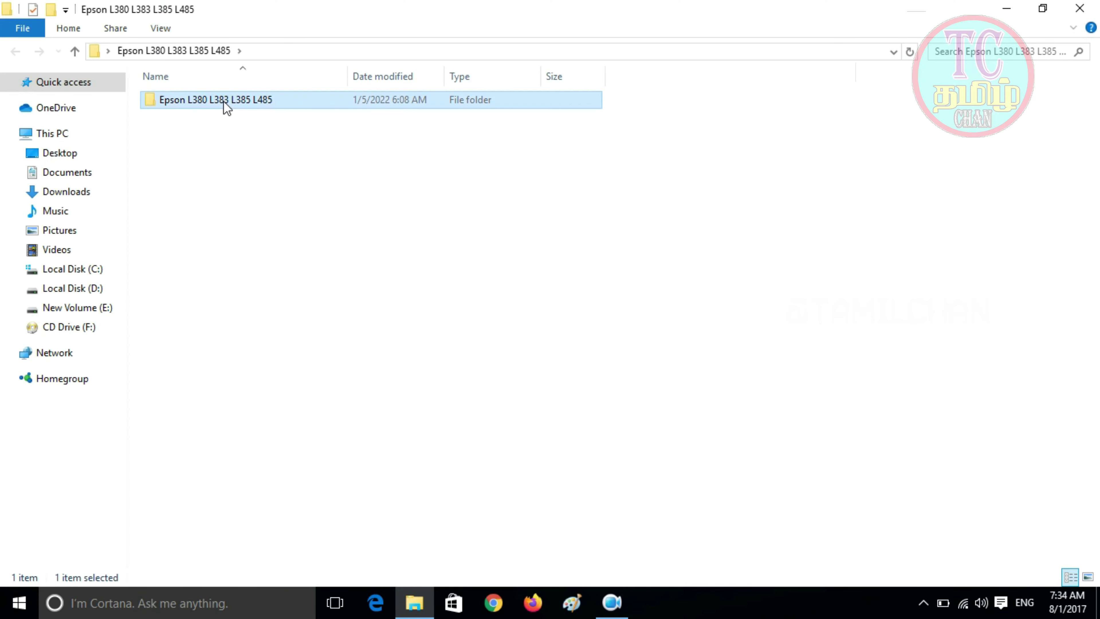
pyautogui.doubleClick(224, 103)
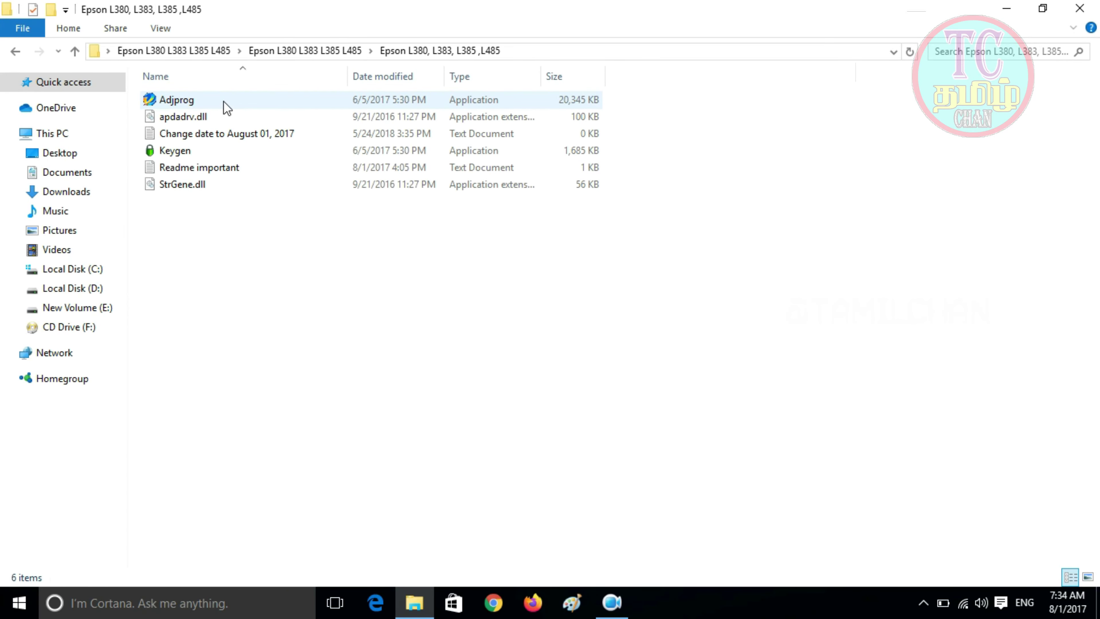
pyautogui.doubleClick(208, 108)
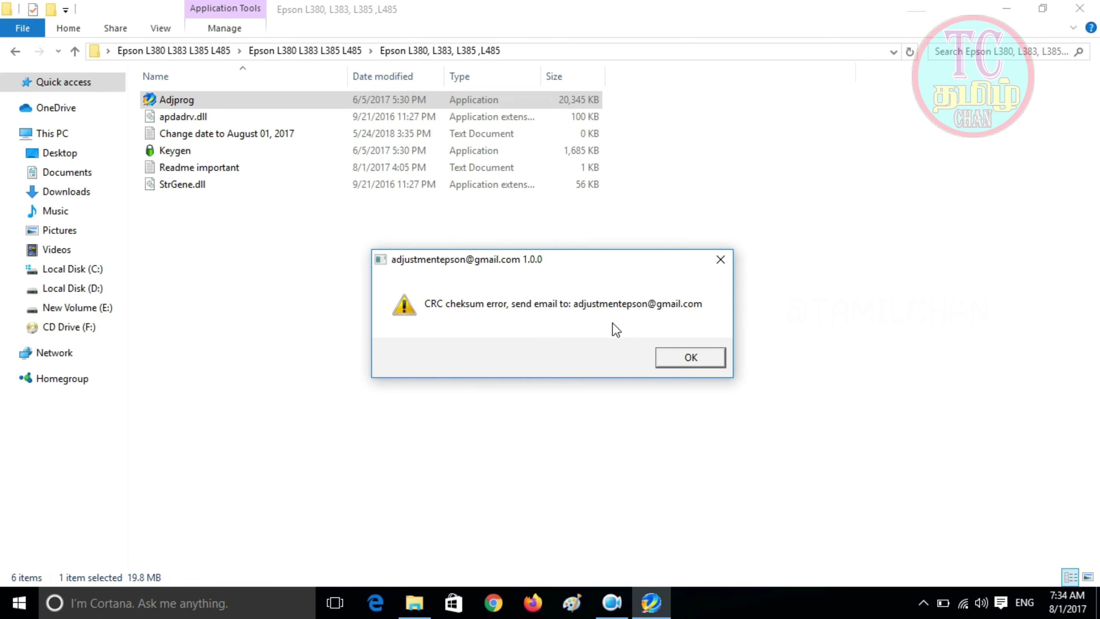
pyautogui.click(691, 356)
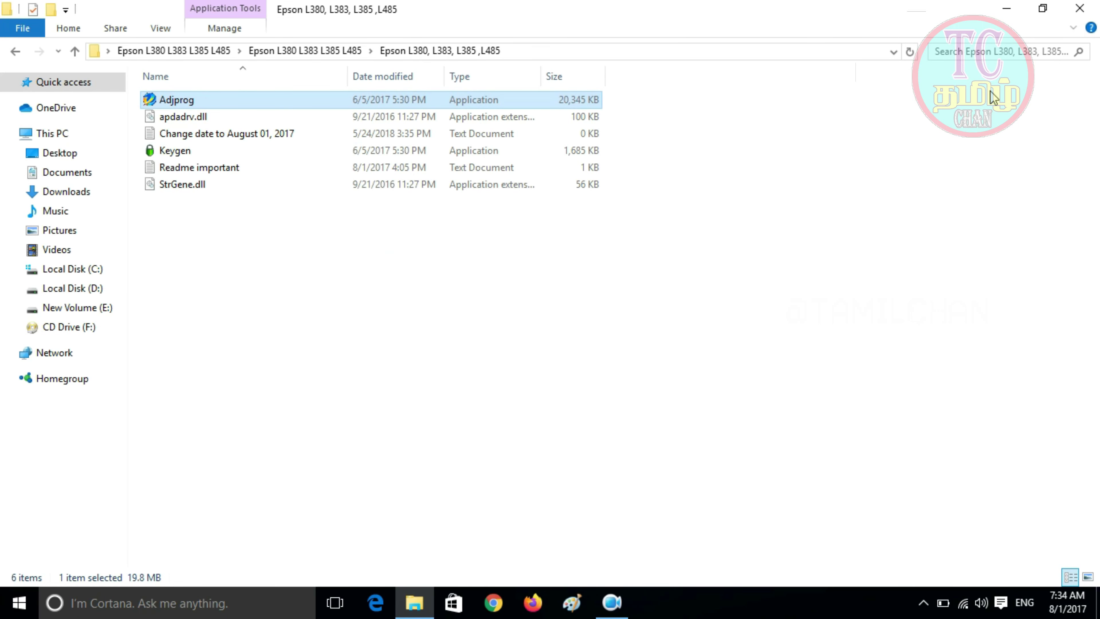
pyautogui.click(1079, 7)
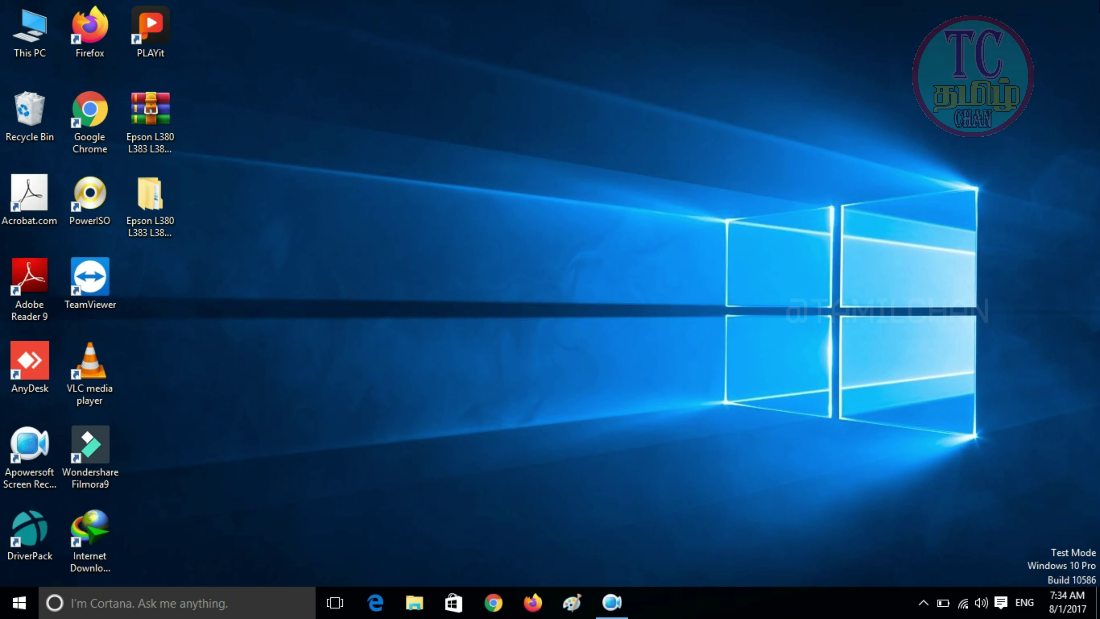
# Step: Delete the old extracted Epson folder from the desktop and refresh the desktop
pyautogui.click(147, 201)
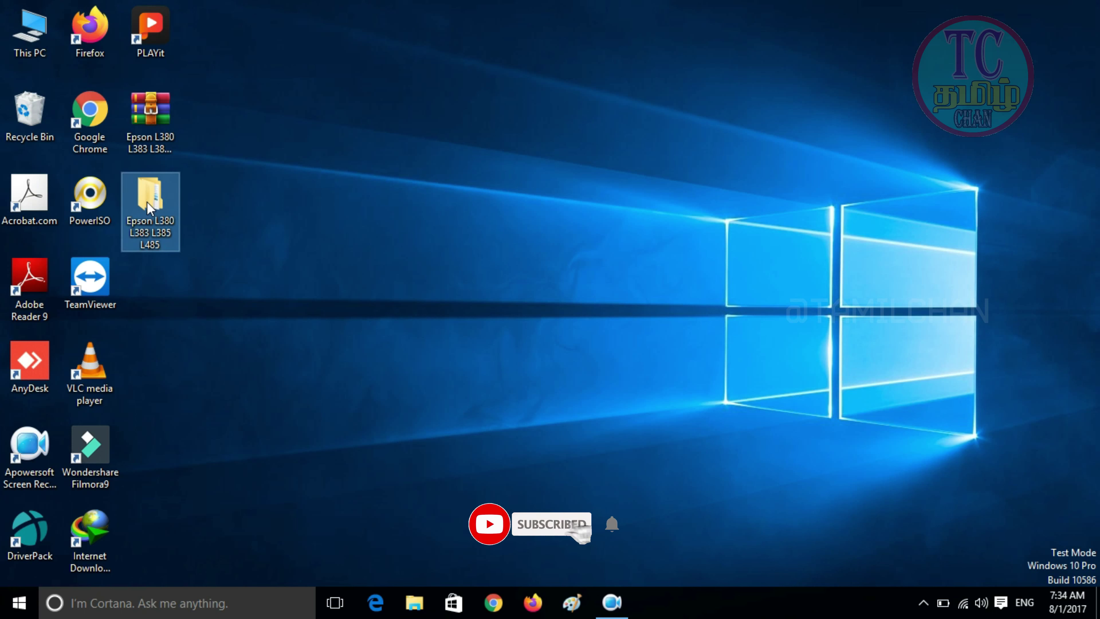
pyautogui.rightClick(147, 202)
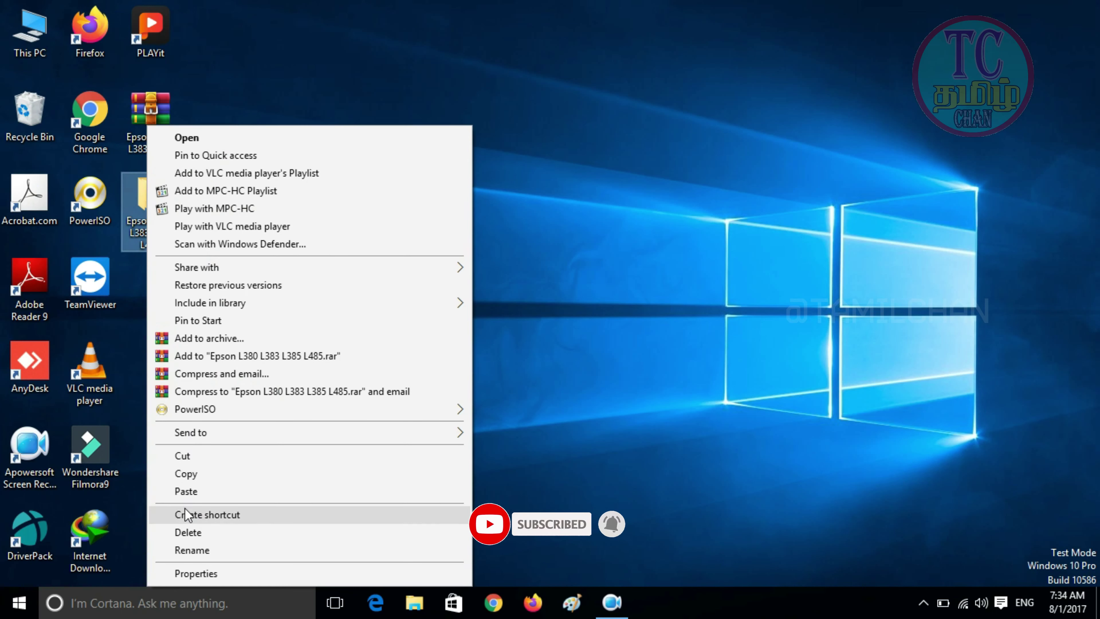
pyautogui.click(186, 531)
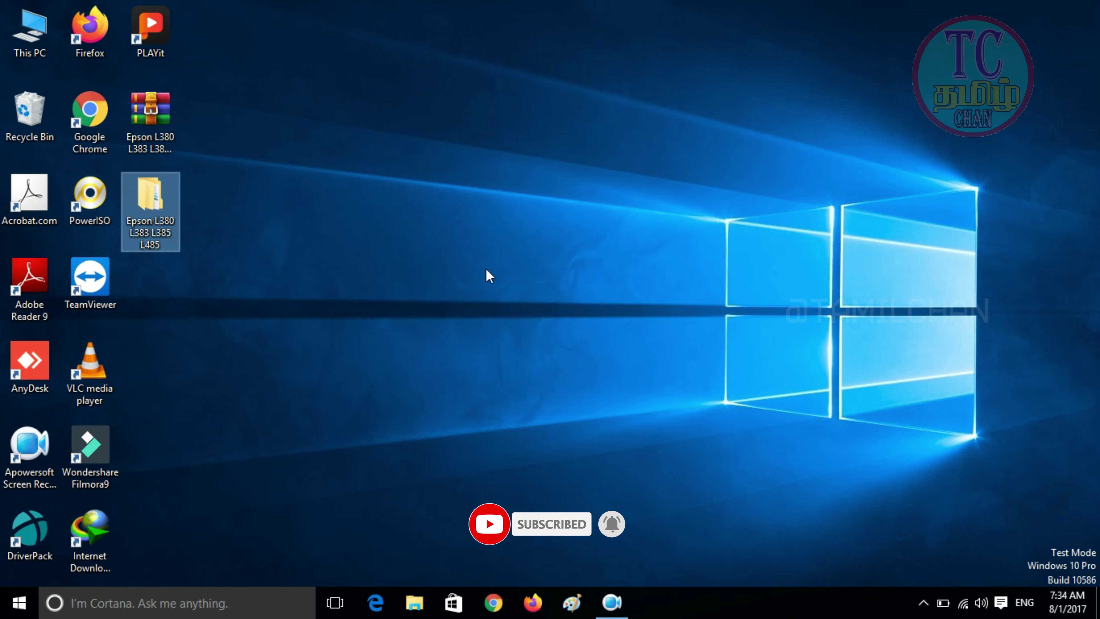
pyautogui.rightClick(385, 237)
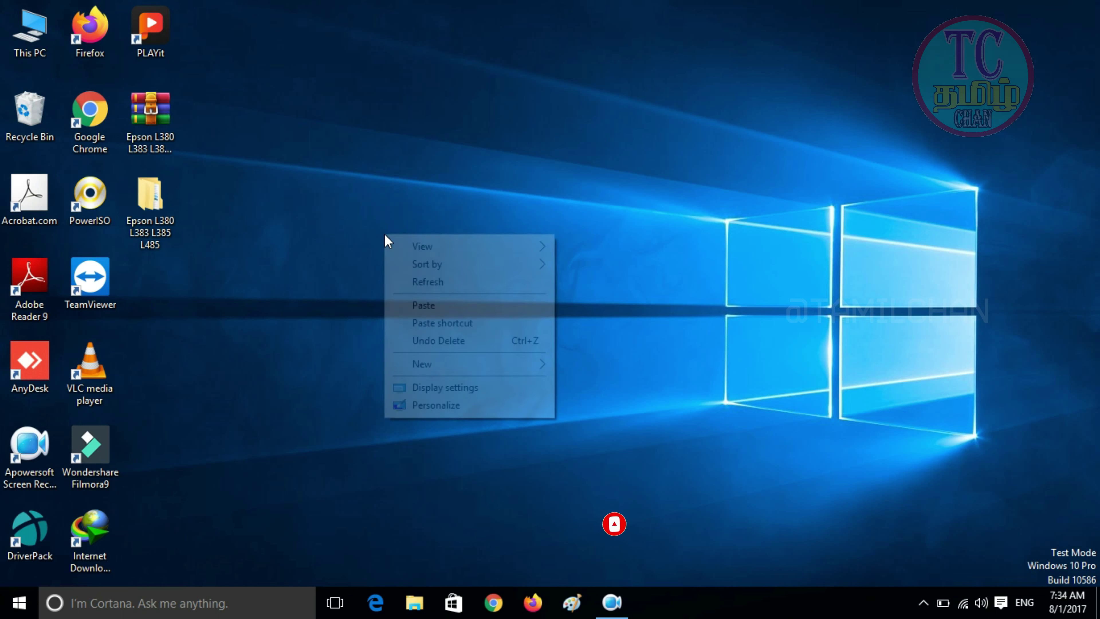
pyautogui.click(431, 284)
# Step: Extract the Epson L380 archive to its default destination, entering the archive password
pyautogui.click(172, 128)
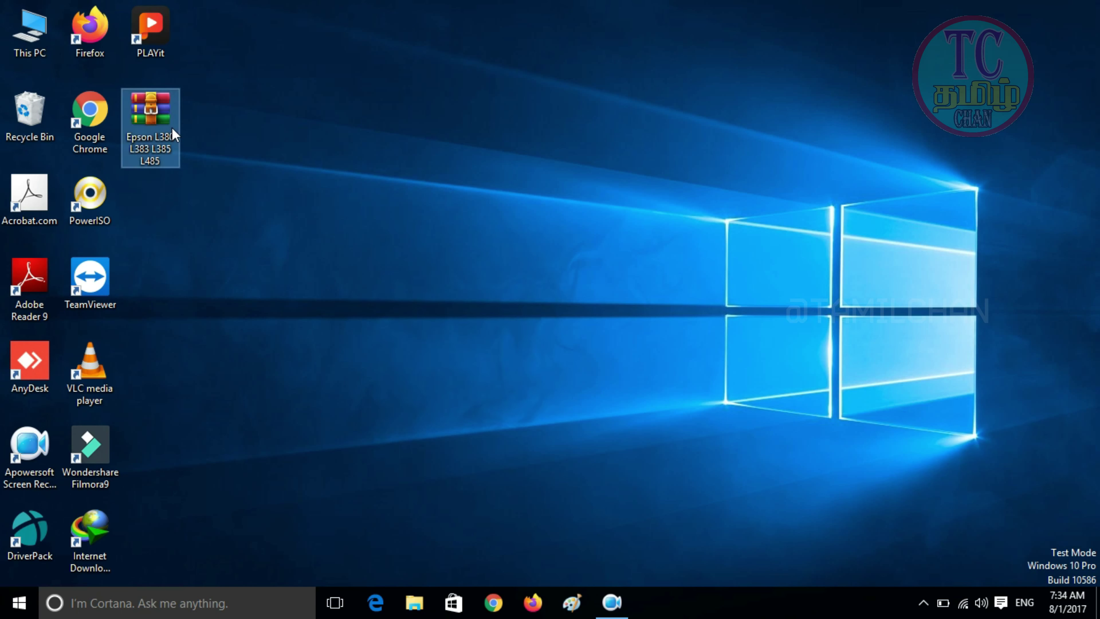
pyautogui.rightClick(173, 129)
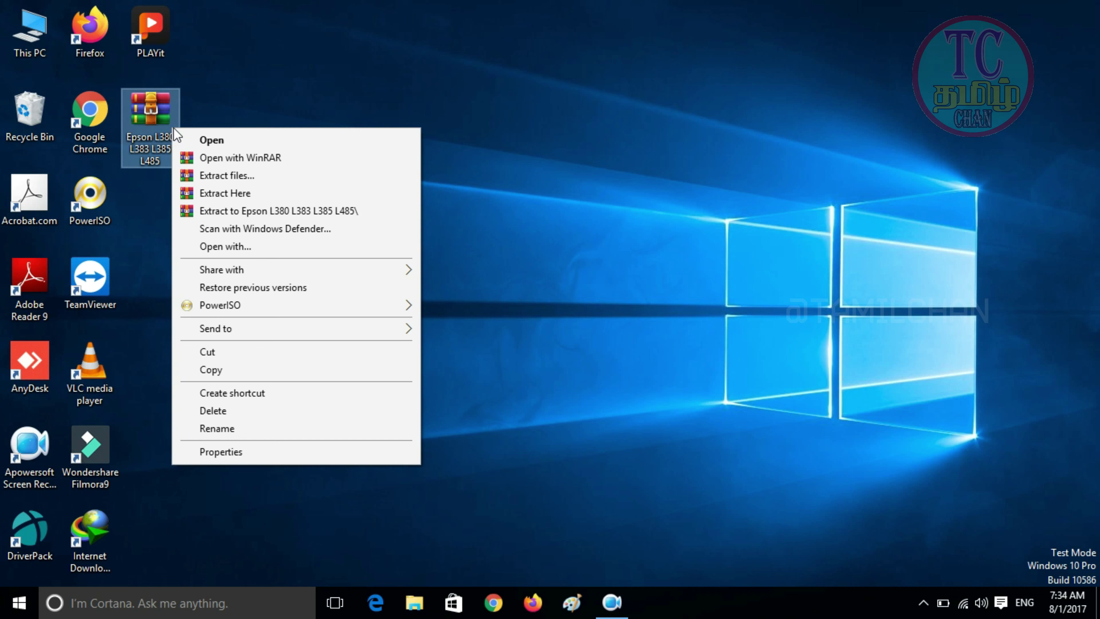
pyautogui.click(239, 181)
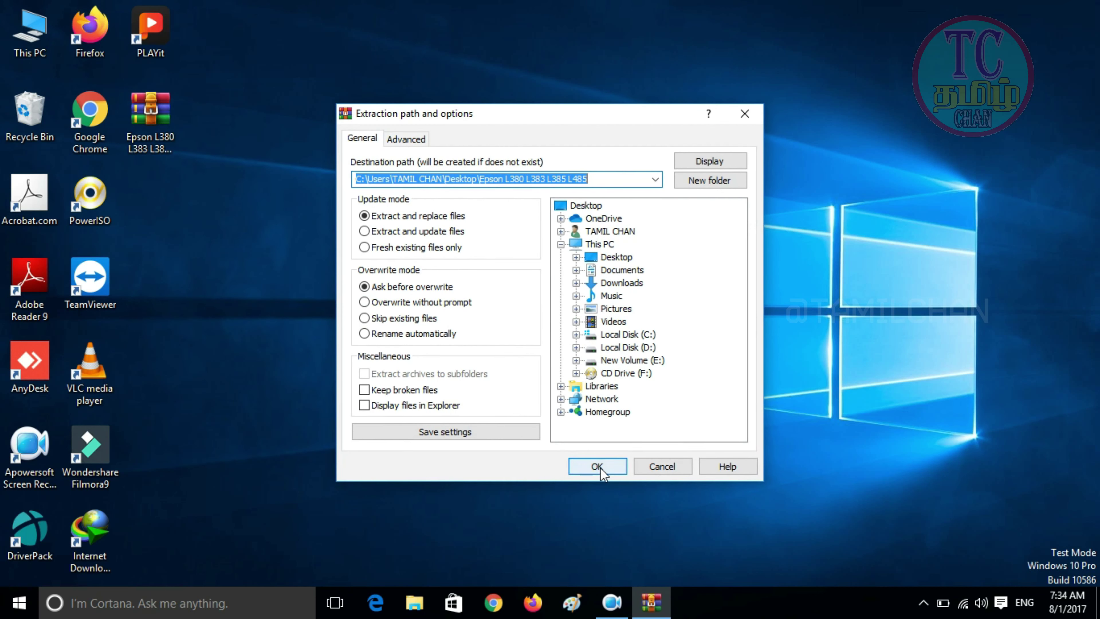
pyautogui.click(600, 468)
pyautogui.write('tamilchan')
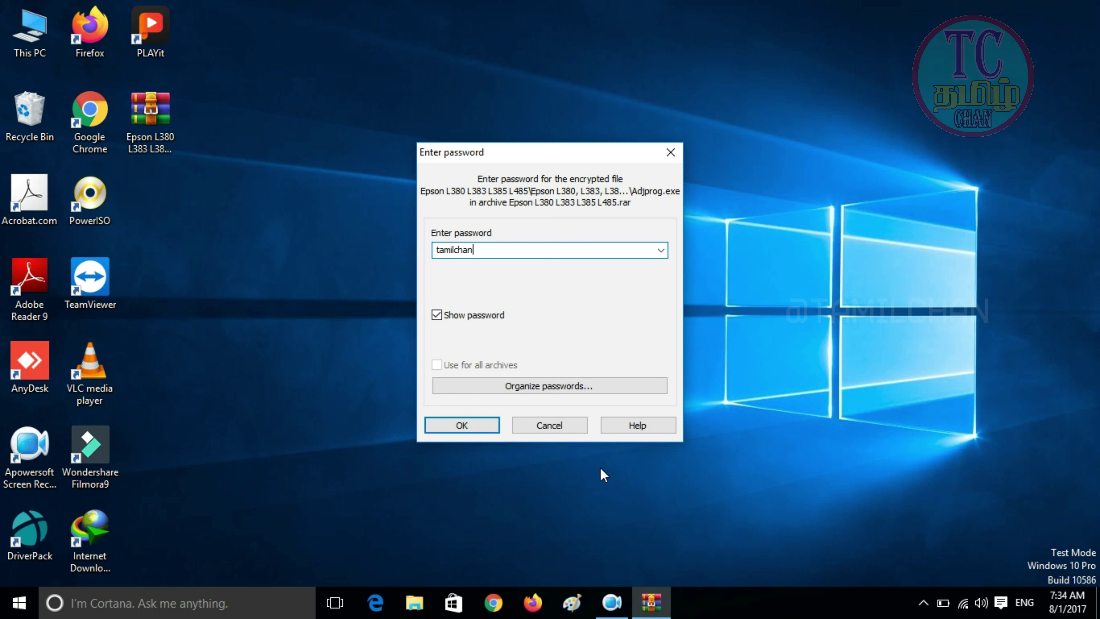
pyautogui.write('@L380')
pyautogui.click(496, 431)
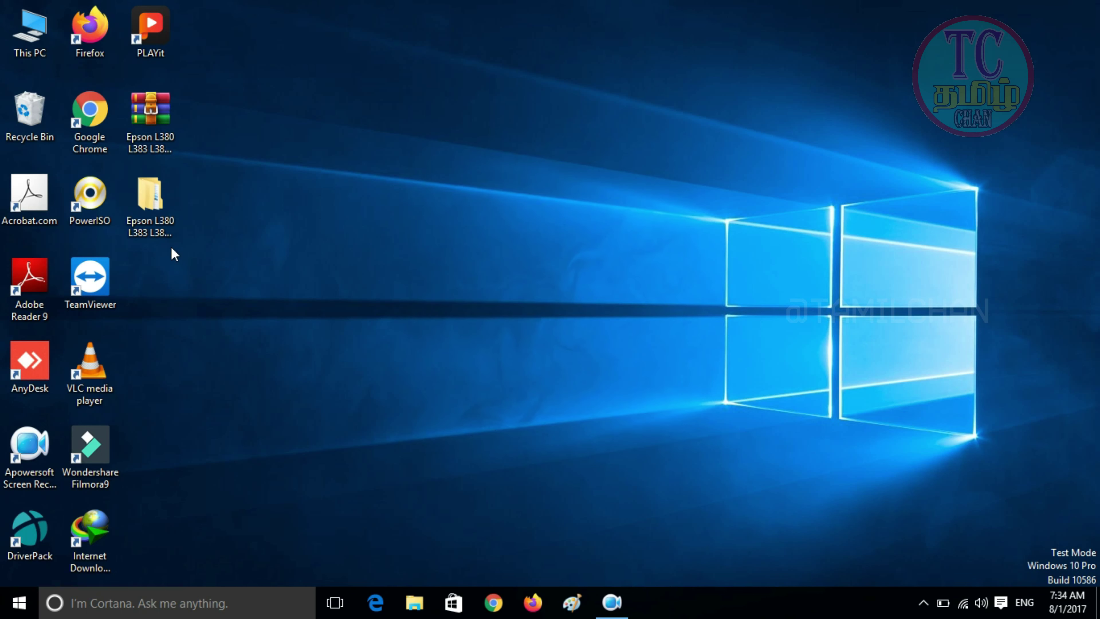
# Step: Open the extracted Epson L380 L383 L385 L485 folders and launch Adjprog
pyautogui.doubleClick(159, 204)
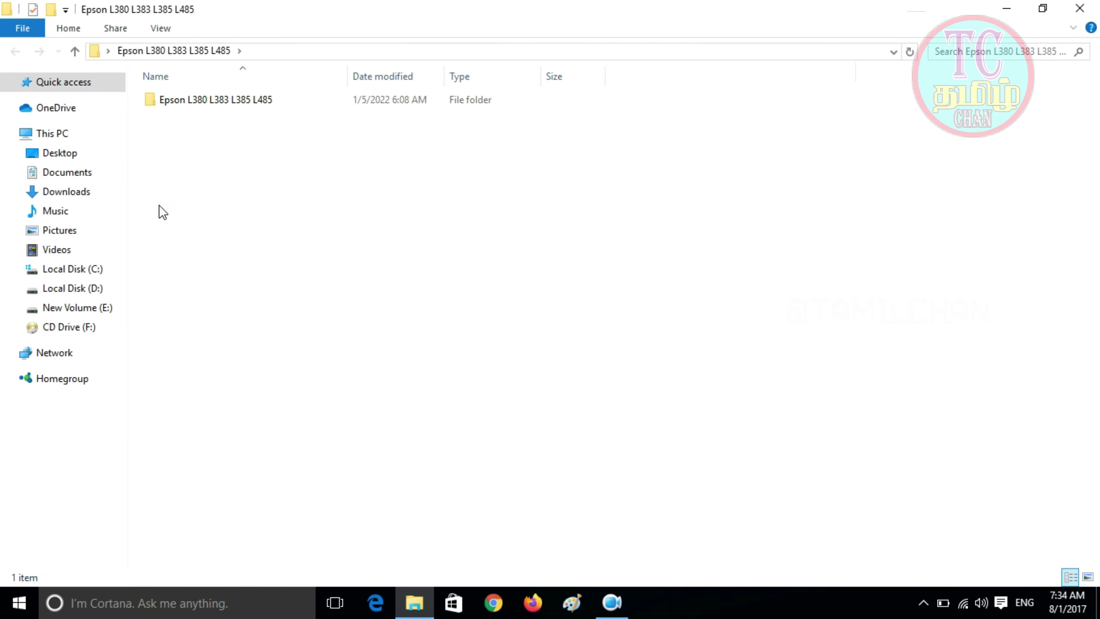
pyautogui.doubleClick(225, 101)
pyautogui.doubleClick(225, 101)
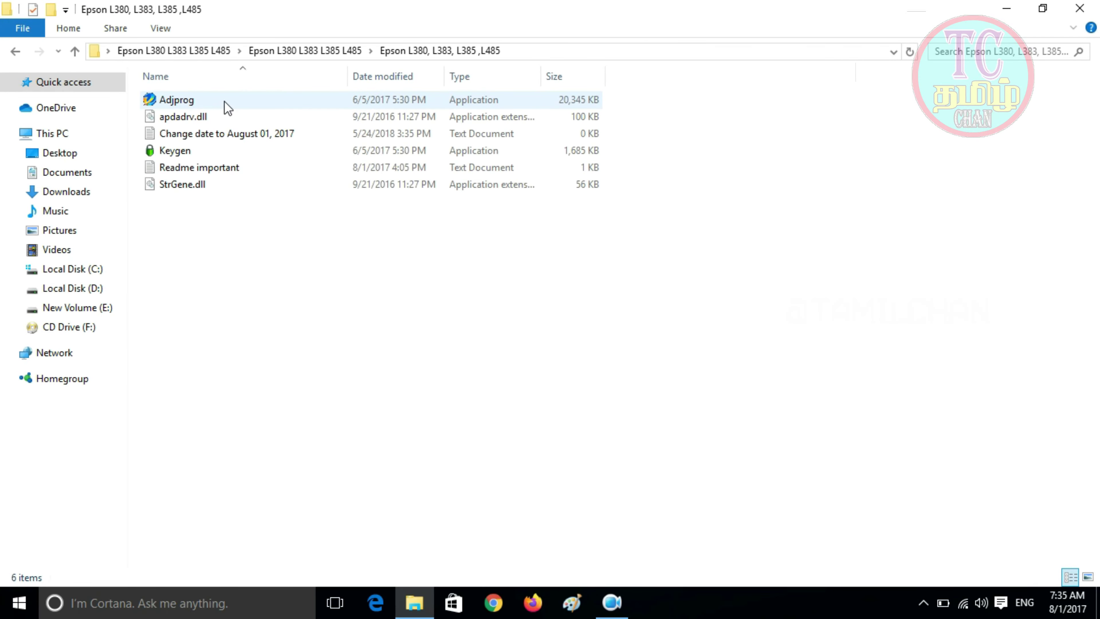
pyautogui.doubleClick(215, 101)
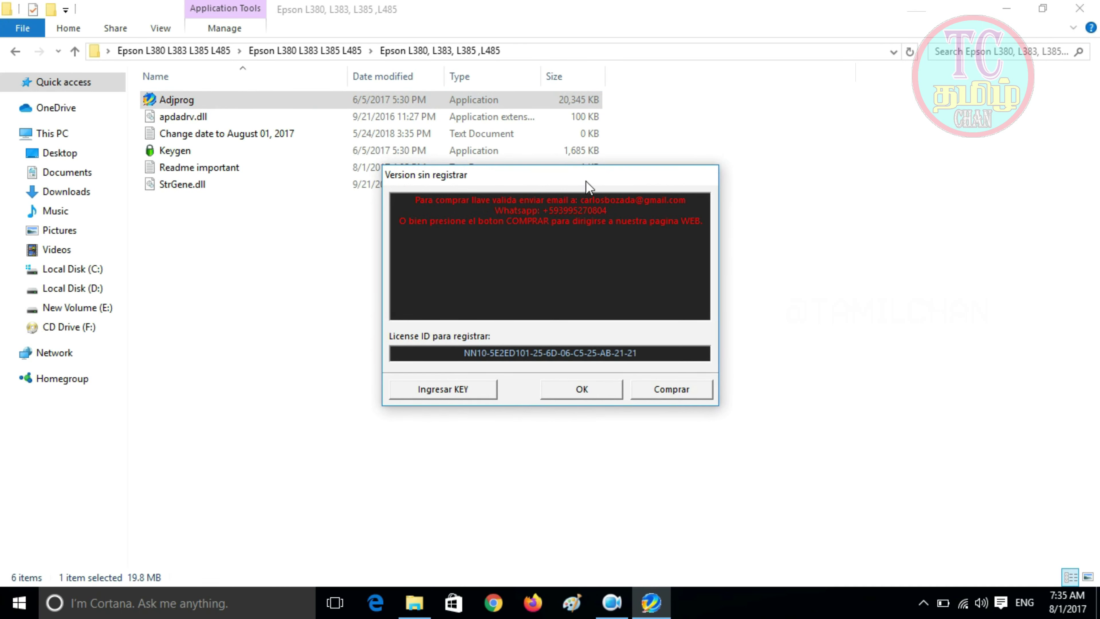
# Step: Move the 'Version sin registrar' notice to the upper right and bring File Explorer forward
pyautogui.moveTo(589, 182); pyautogui.dragTo(945, 127)
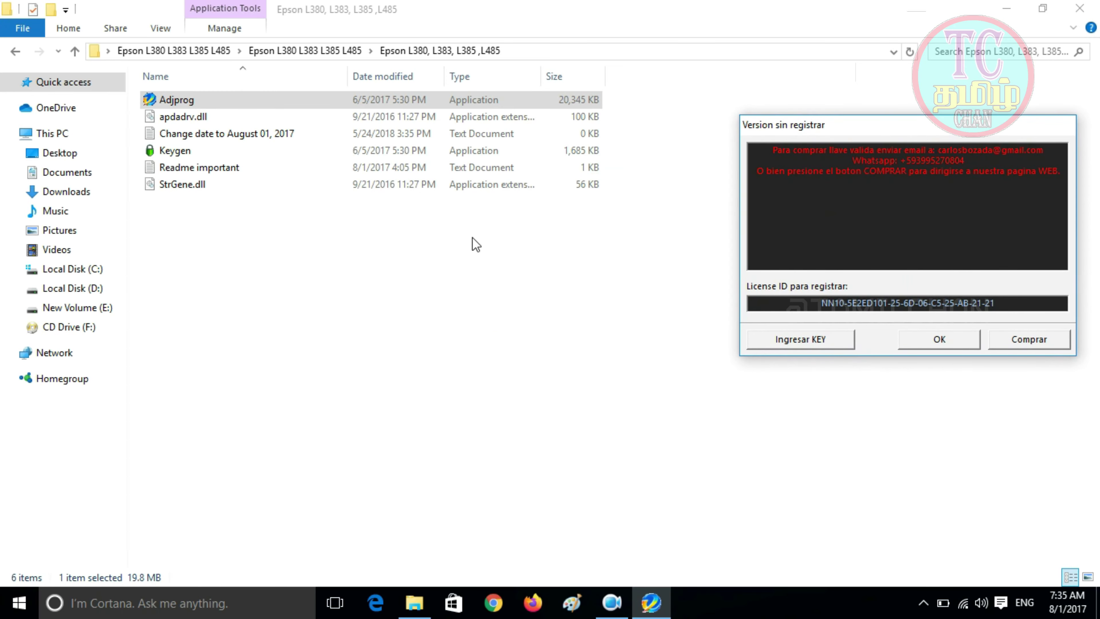
pyautogui.click(476, 245)
pyautogui.click(476, 245)
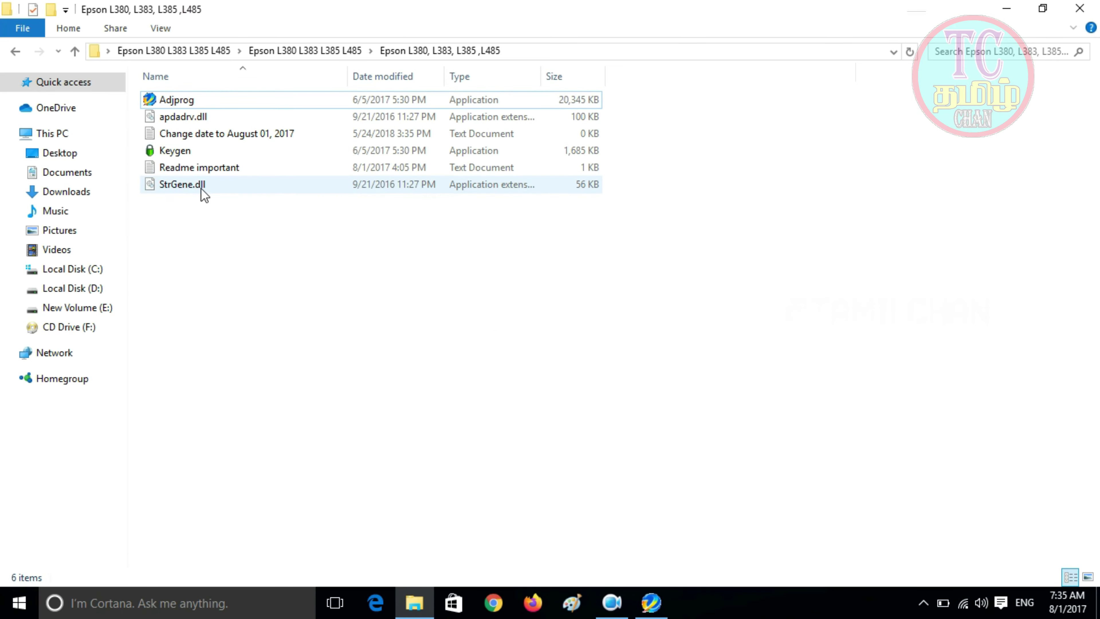
# Step: Launch Keygen, minimize Explorer, and arrange Keygen beside the registration notice
pyautogui.doubleClick(178, 150)
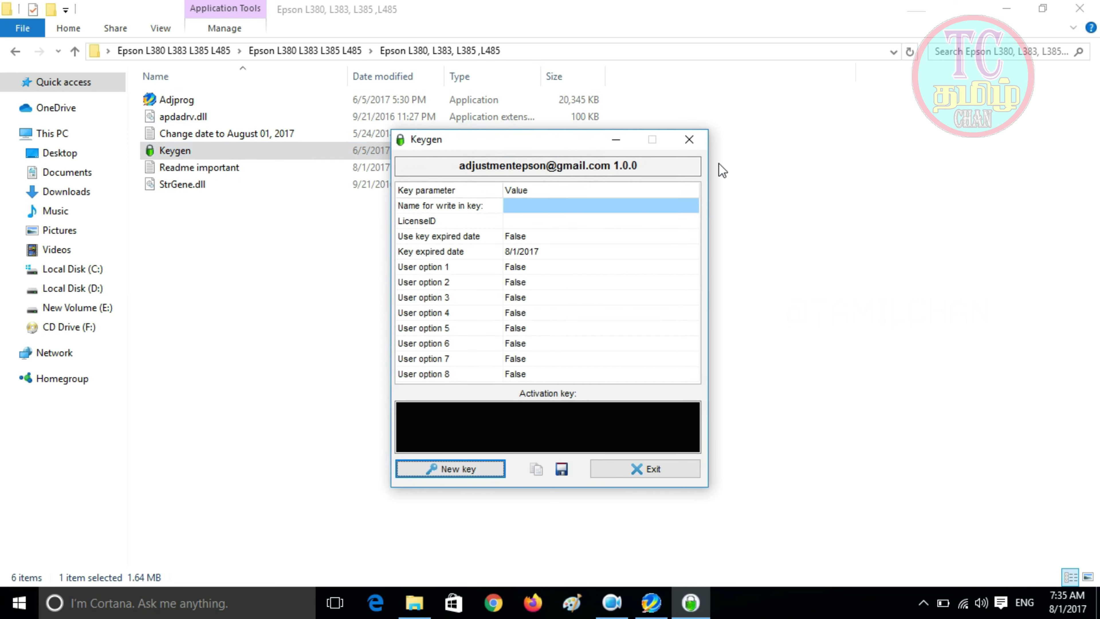
pyautogui.click(1010, 8)
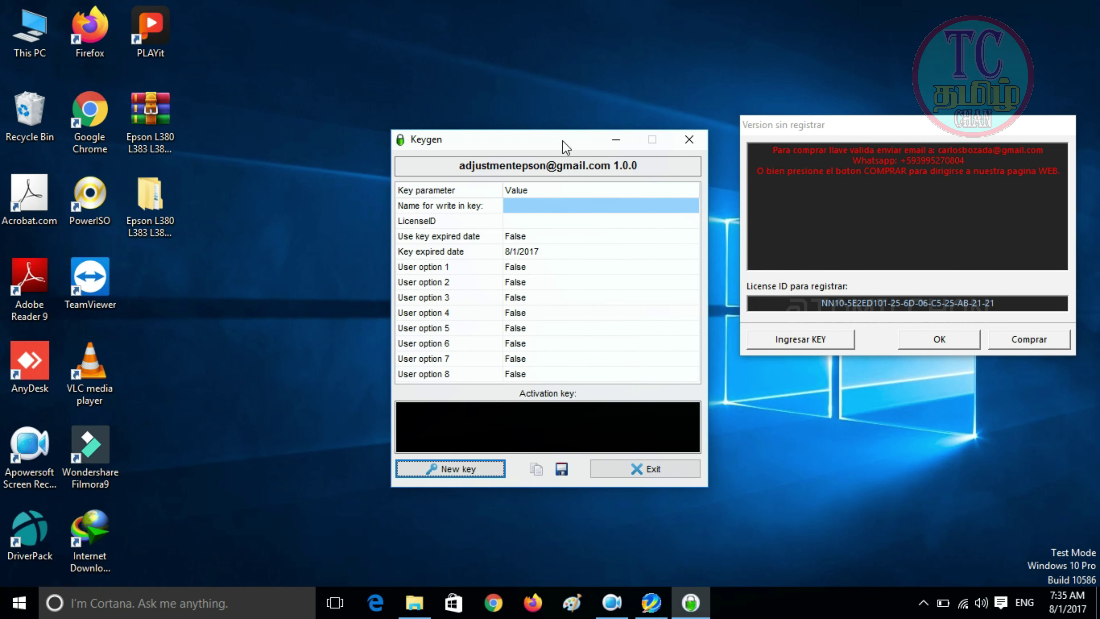
pyautogui.moveTo(566, 146); pyautogui.dragTo(351, 98)
pyautogui.click(772, 128)
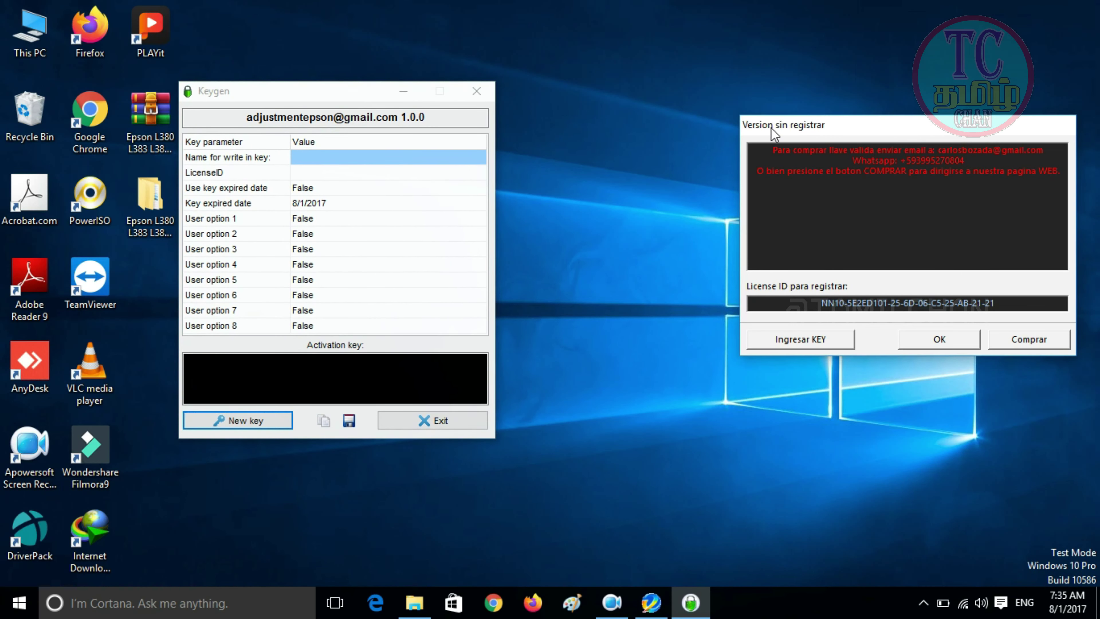
pyautogui.moveTo(771, 128); pyautogui.dragTo(628, 129)
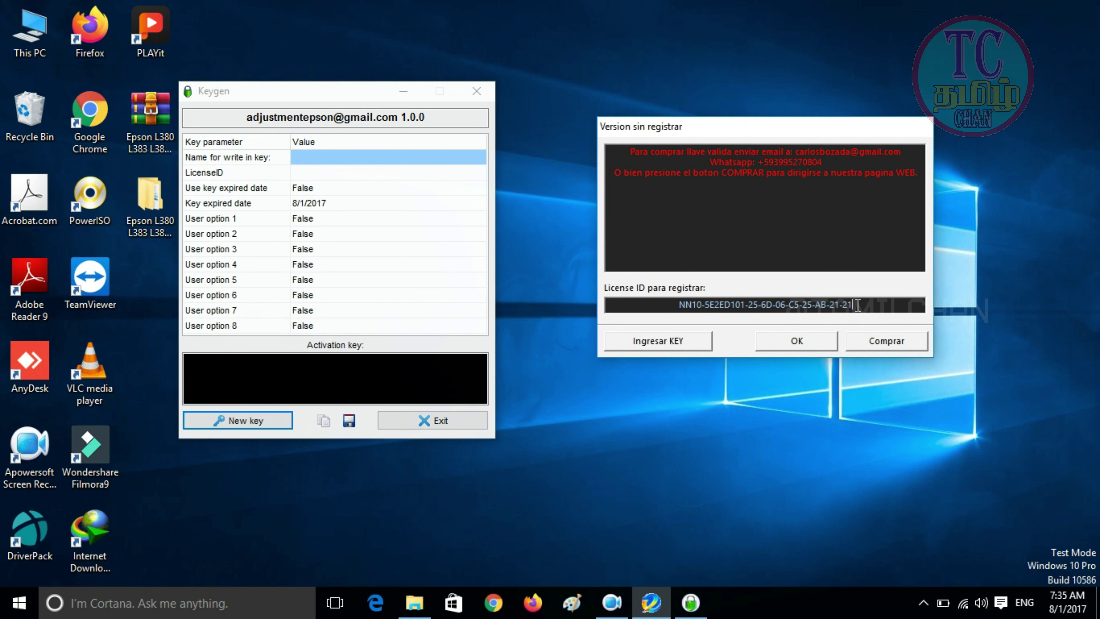
# Step: Copy the License ID from Adjprog's unregistered-version dialog
pyautogui.moveTo(853, 304); pyautogui.dragTo(684, 300)
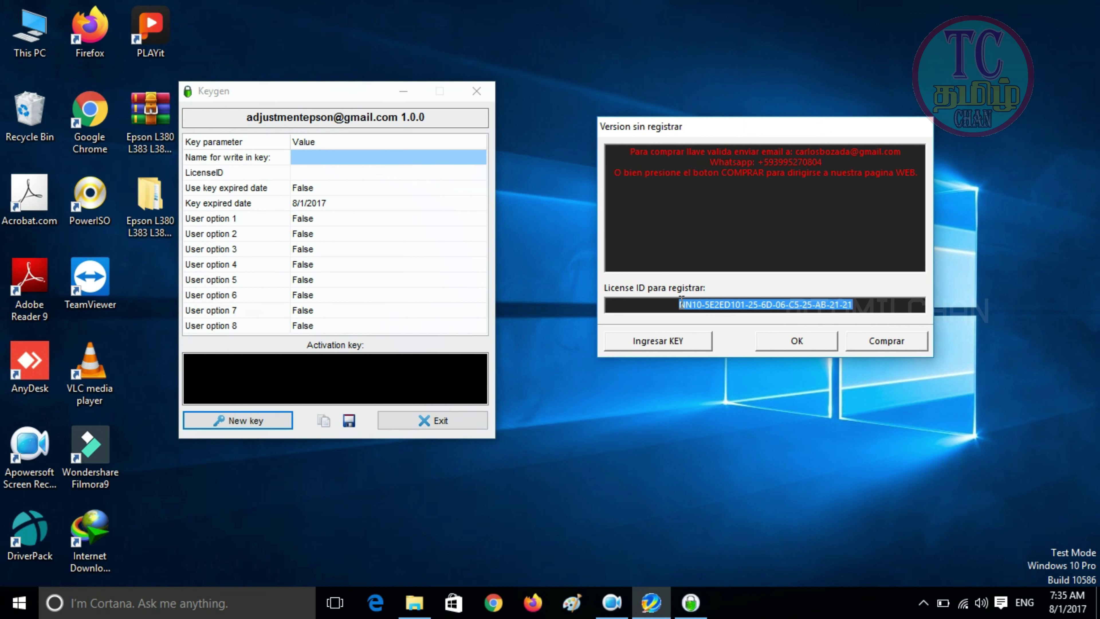
pyautogui.rightClick(681, 301)
pyautogui.click(721, 352)
# Step: Paste the License ID into Keygen's LicenseID value and generate a new activation key
pyautogui.click(217, 178)
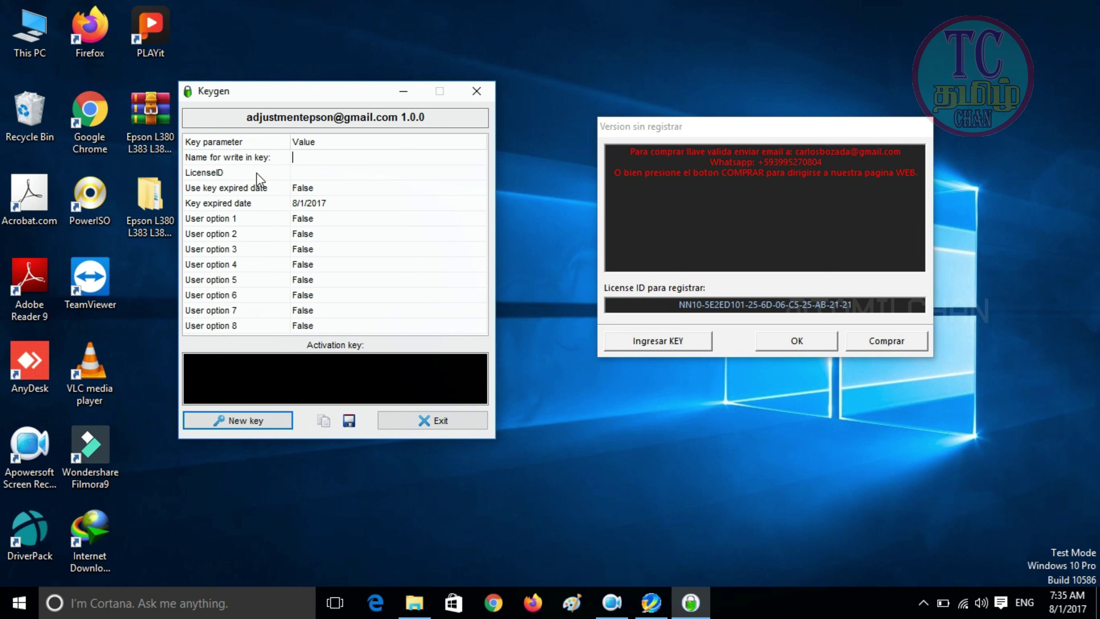
pyautogui.click(295, 173)
pyautogui.rightClick(305, 174)
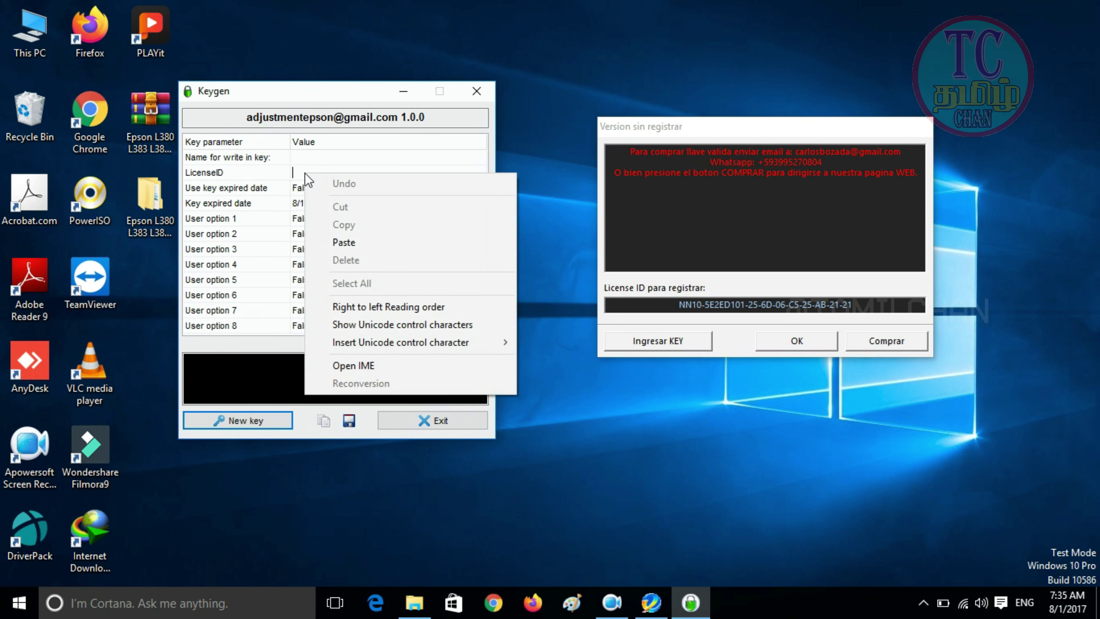
pyautogui.click(343, 244)
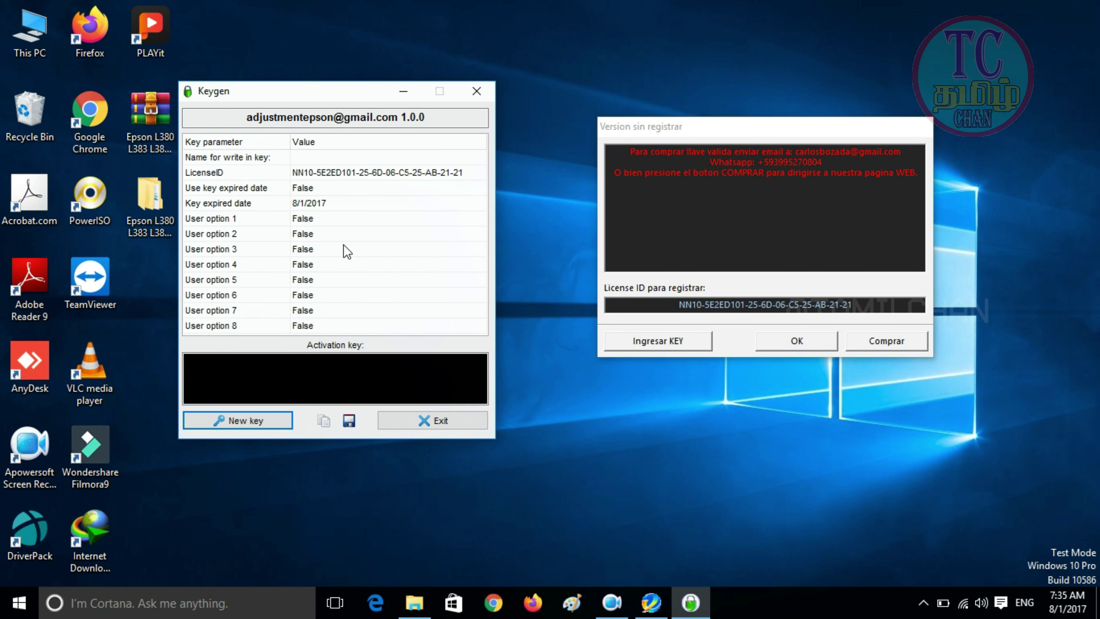
pyautogui.click(248, 420)
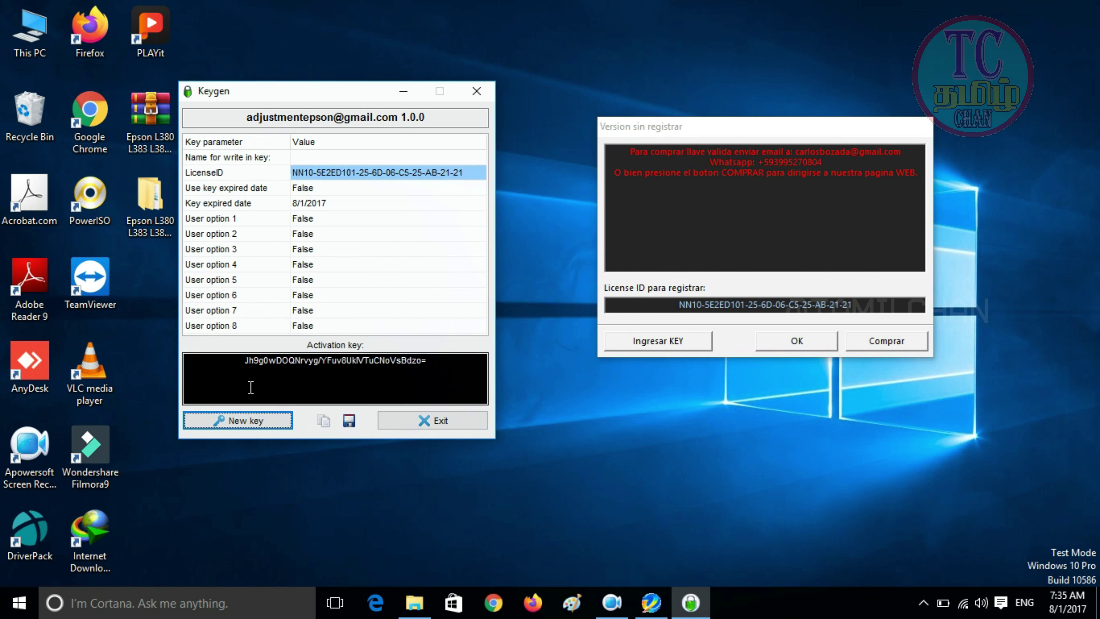
pyautogui.moveTo(435, 368); pyautogui.dragTo(236, 345)
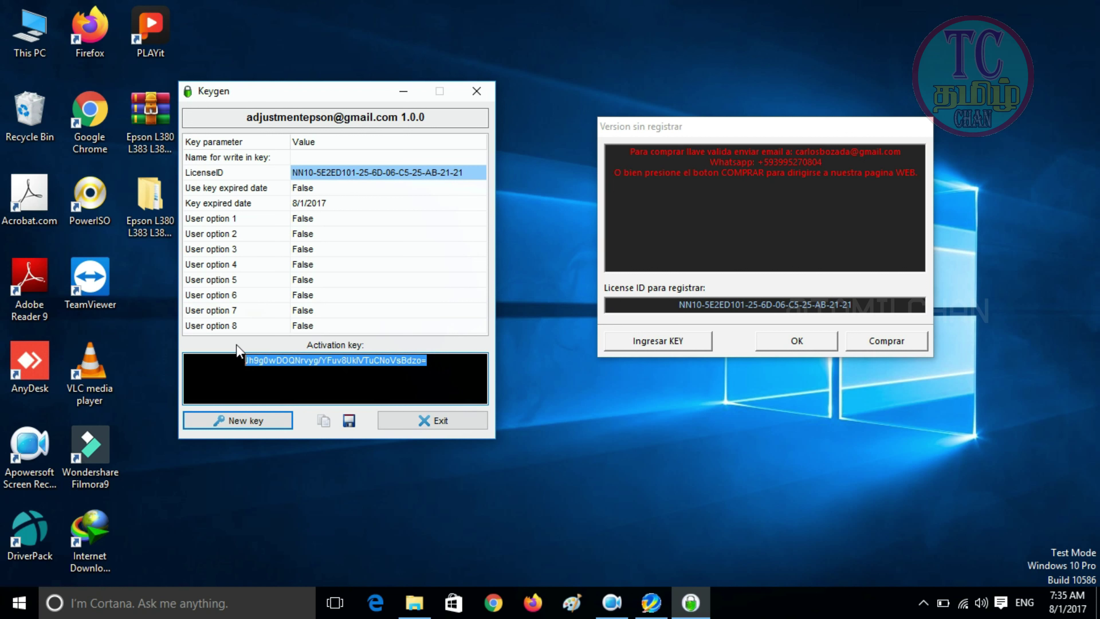
# Step: Copy the generated key into Adjprog's Ingresar KEY activation field and submit it
pyautogui.rightClick(263, 359)
pyautogui.click(300, 407)
pyautogui.click(680, 346)
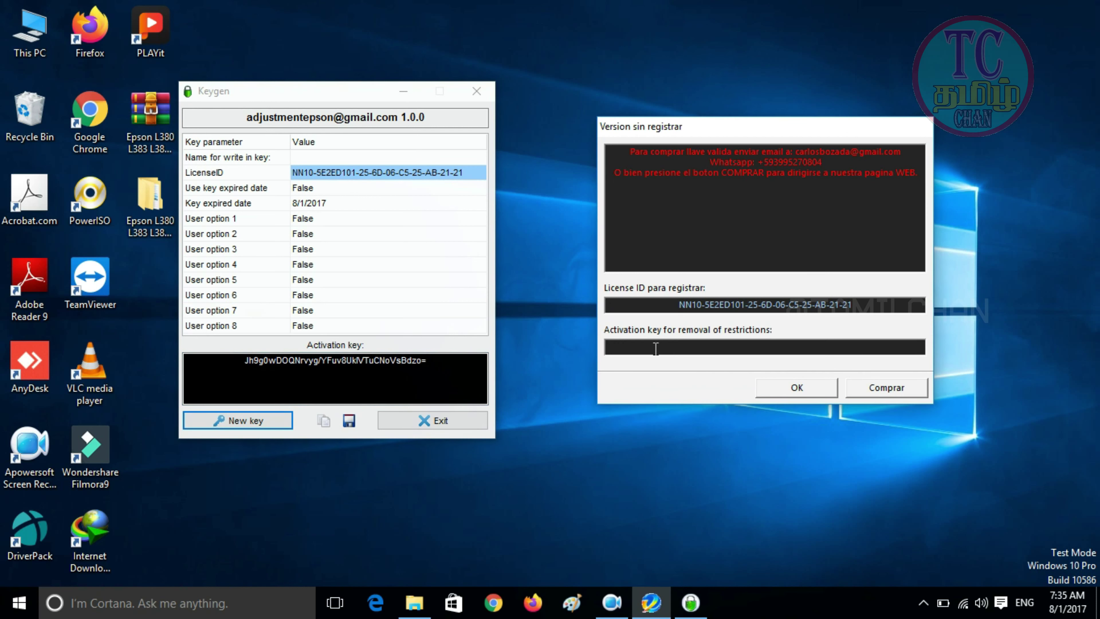
pyautogui.rightClick(656, 348)
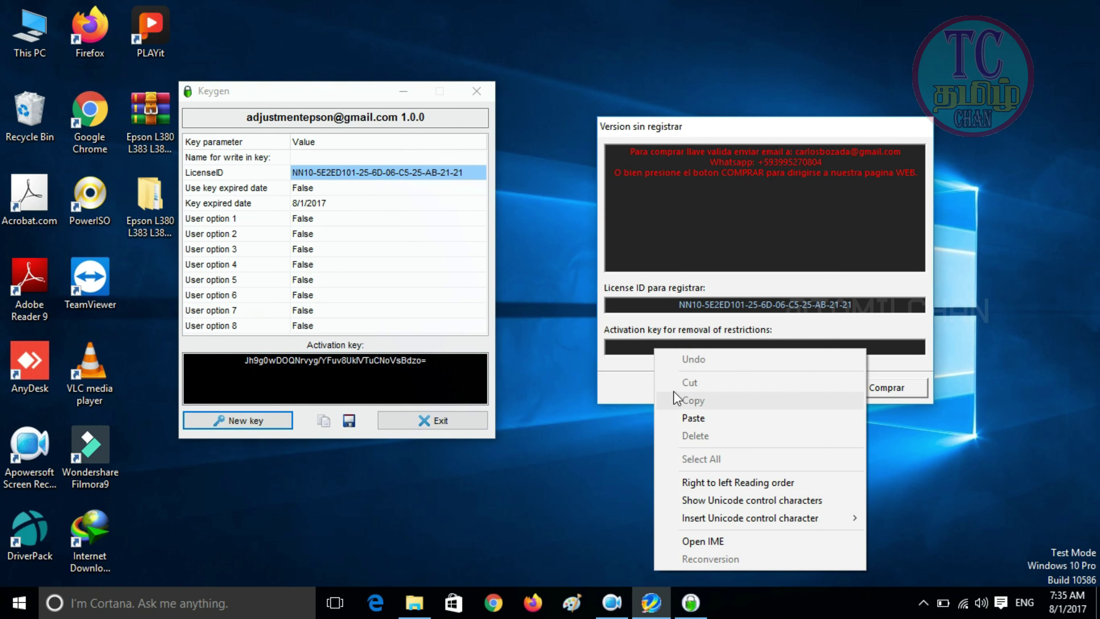
pyautogui.click(685, 417)
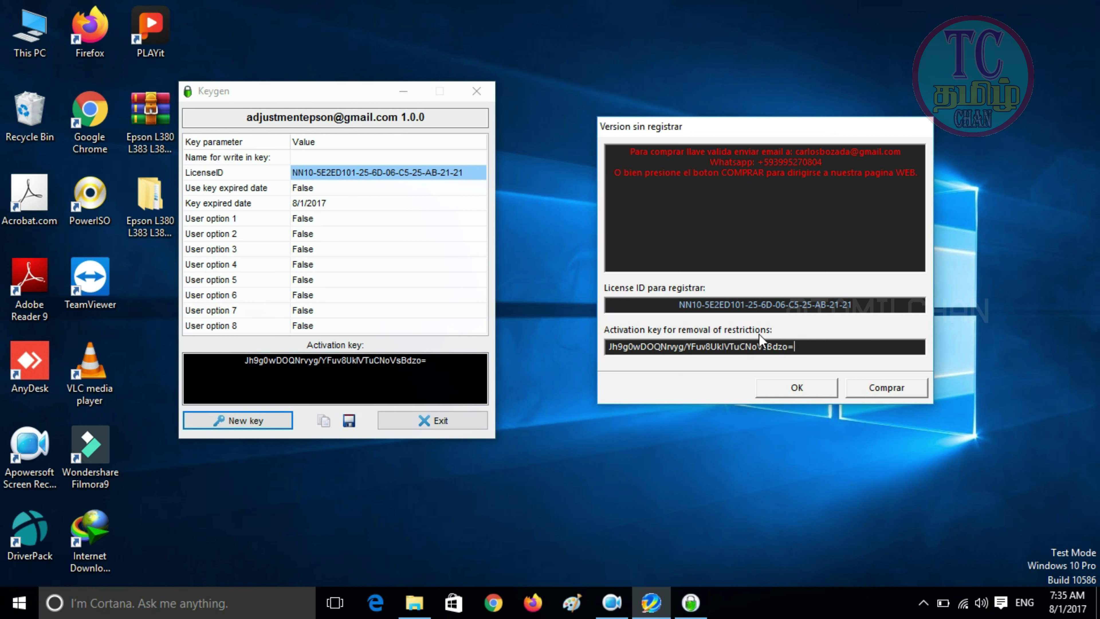
pyautogui.click(795, 392)
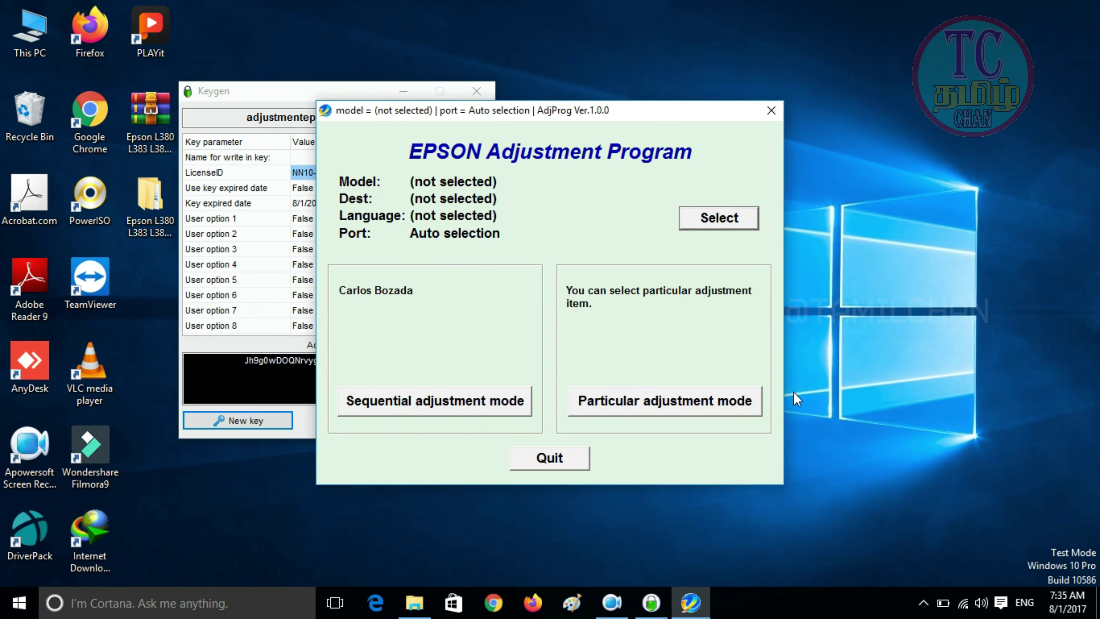
# Step: Close Keygen and select printer model L380 on port USB001
pyautogui.click(480, 90)
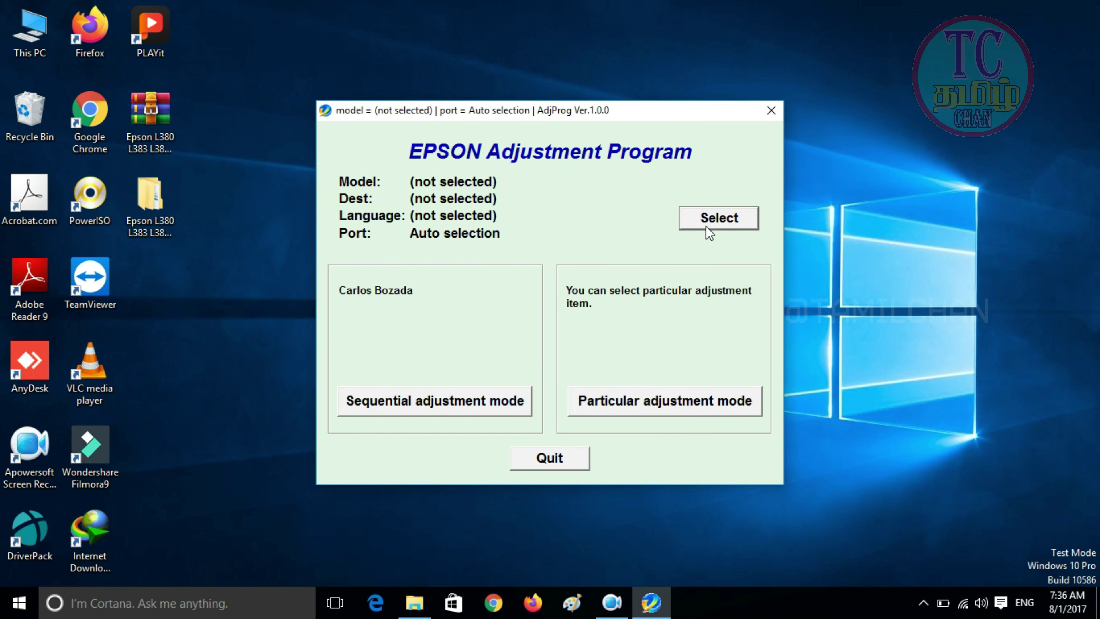
pyautogui.click(723, 227)
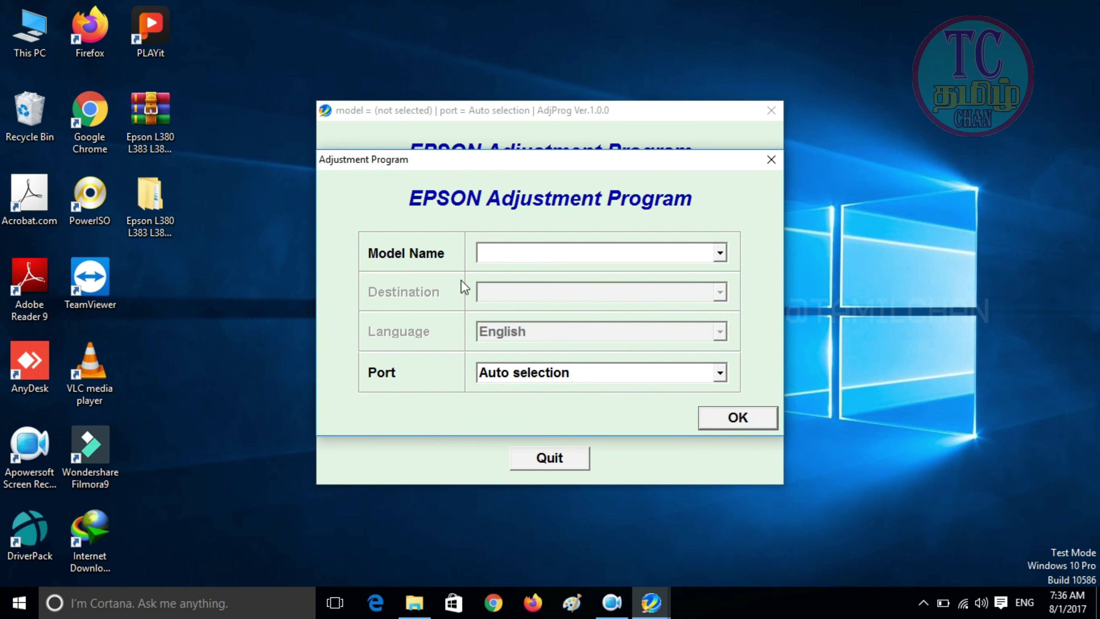
pyautogui.click(721, 259)
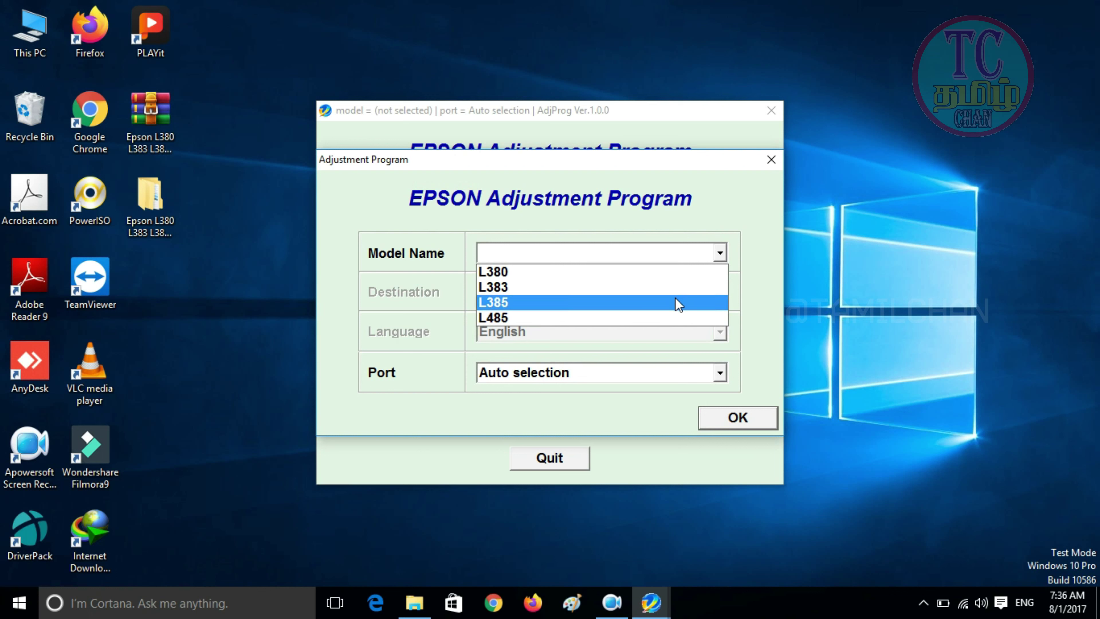
pyautogui.click(673, 267)
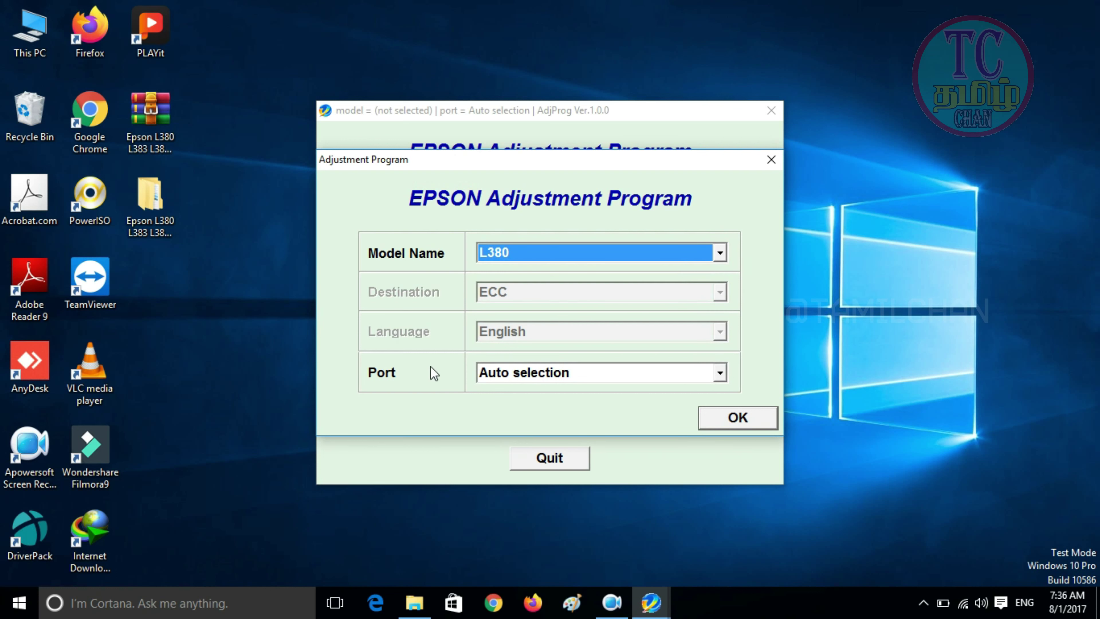
pyautogui.click(719, 373)
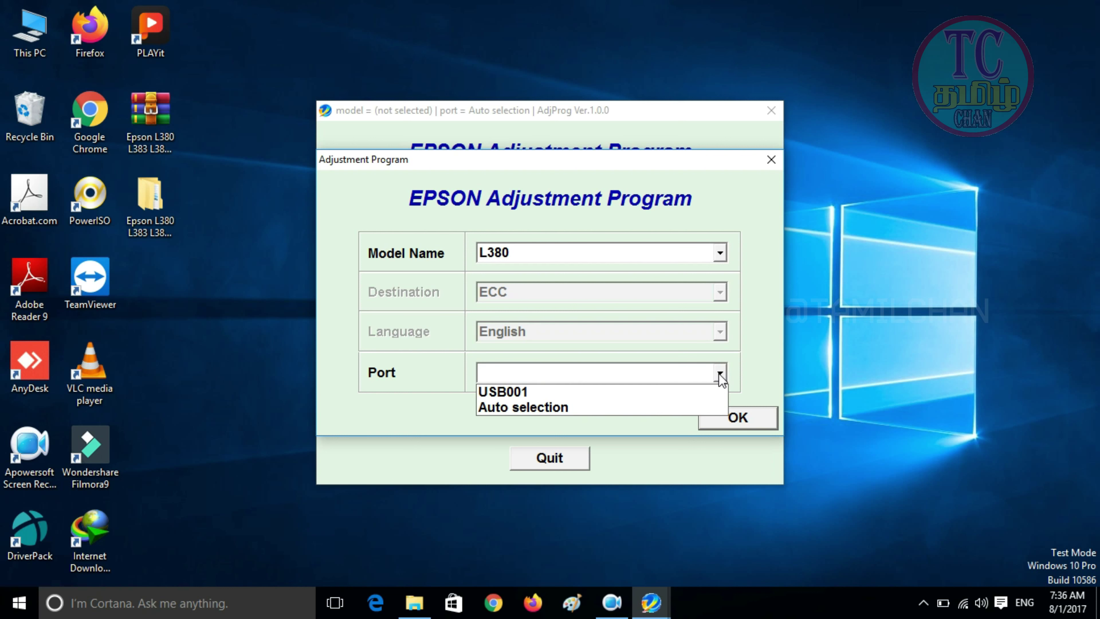
pyautogui.click(633, 391)
pyautogui.click(742, 426)
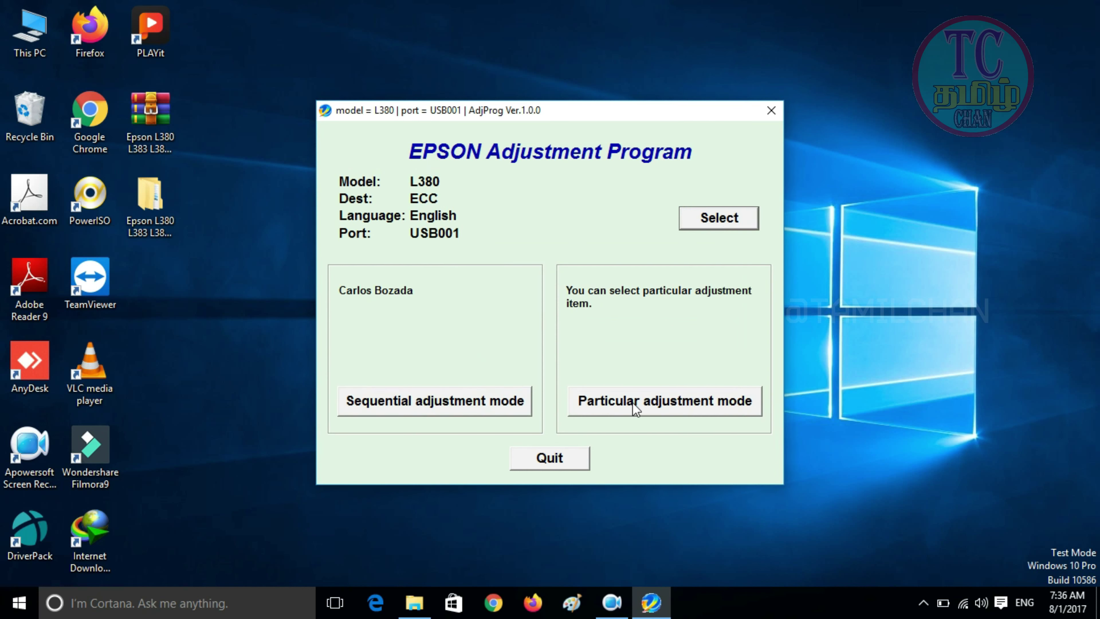
# Step: Open Particular adjustment mode and go to Maintenance's Waste ink pad counter page
pyautogui.click(684, 409)
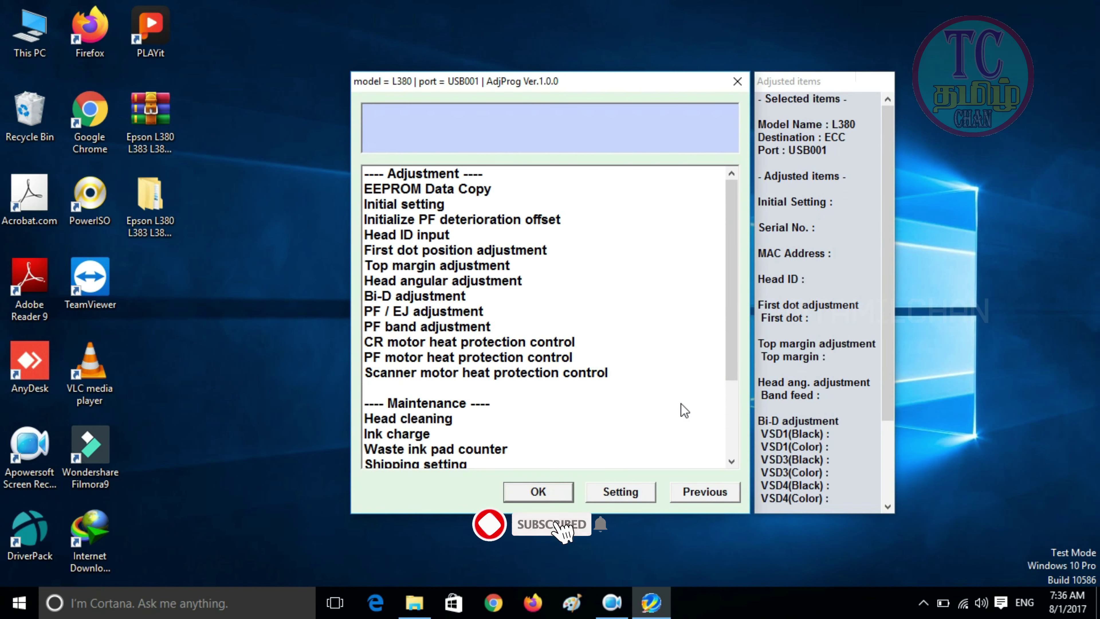
pyautogui.moveTo(732, 288); pyautogui.dragTo(732, 355)
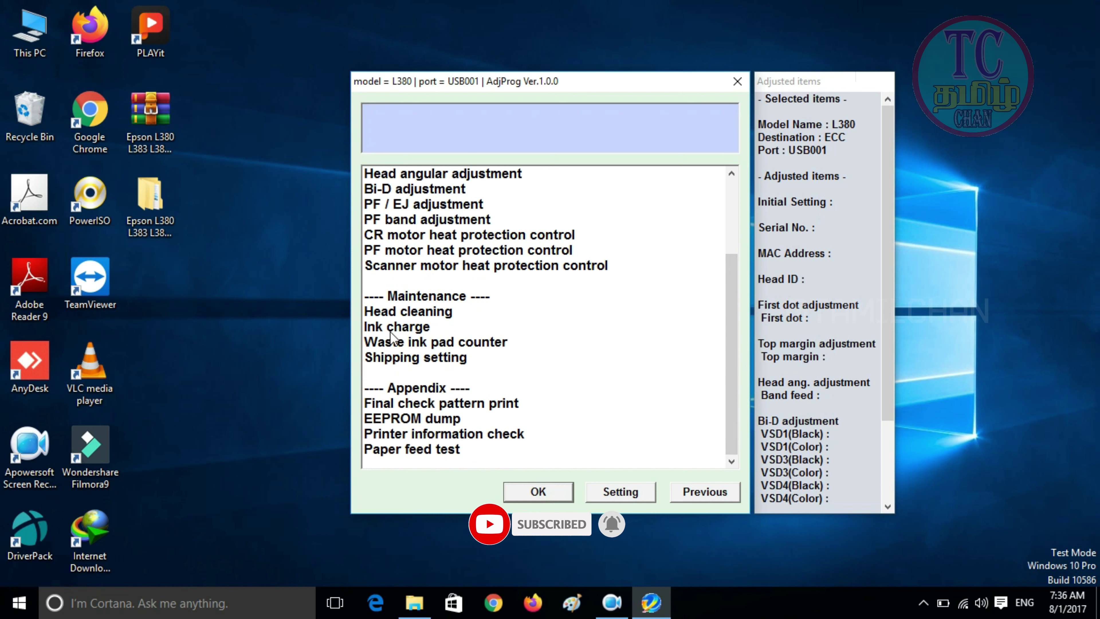
pyautogui.doubleClick(461, 343)
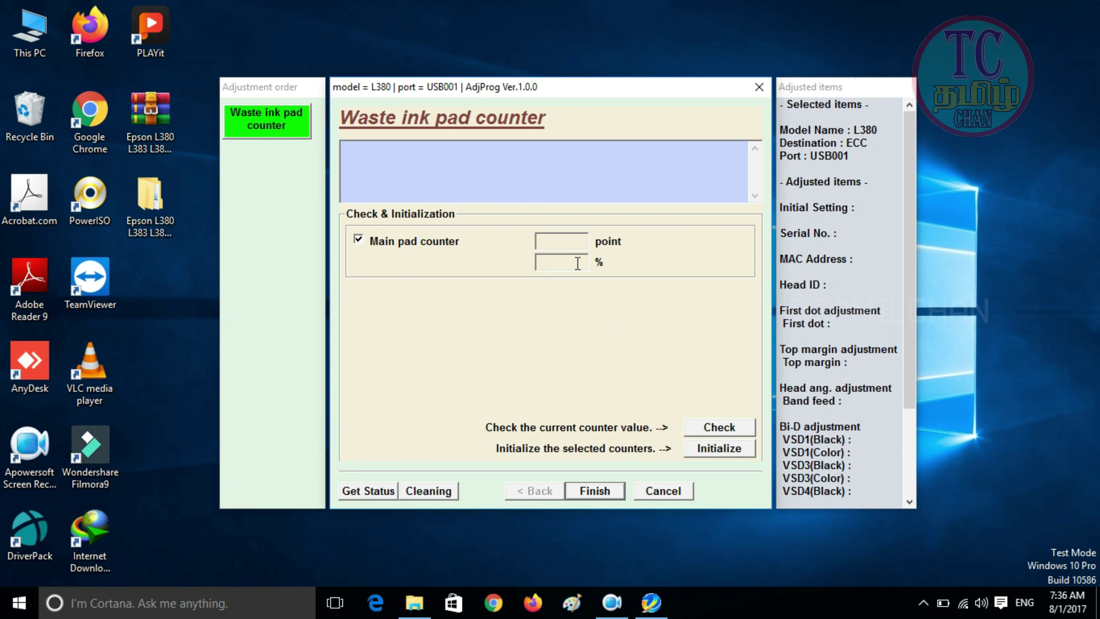
# Step: Untick and retick Main pad counter, then close the counter page, item list and AdjProg
pyautogui.click(359, 241)
pyautogui.click(359, 240)
pyautogui.click(759, 92)
pyautogui.click(744, 90)
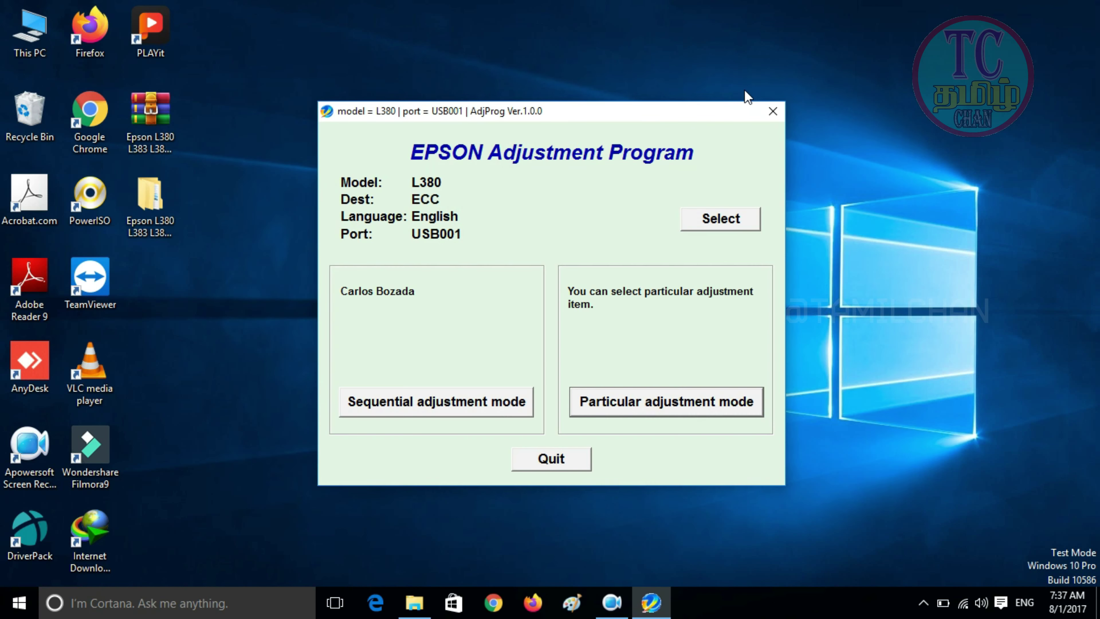
pyautogui.click(773, 112)
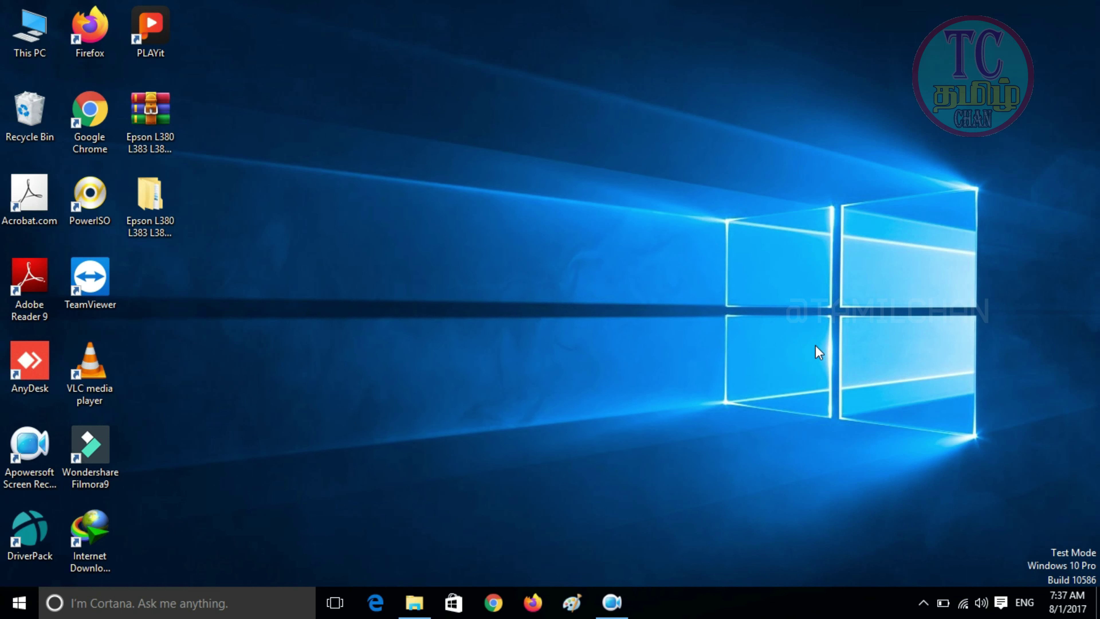